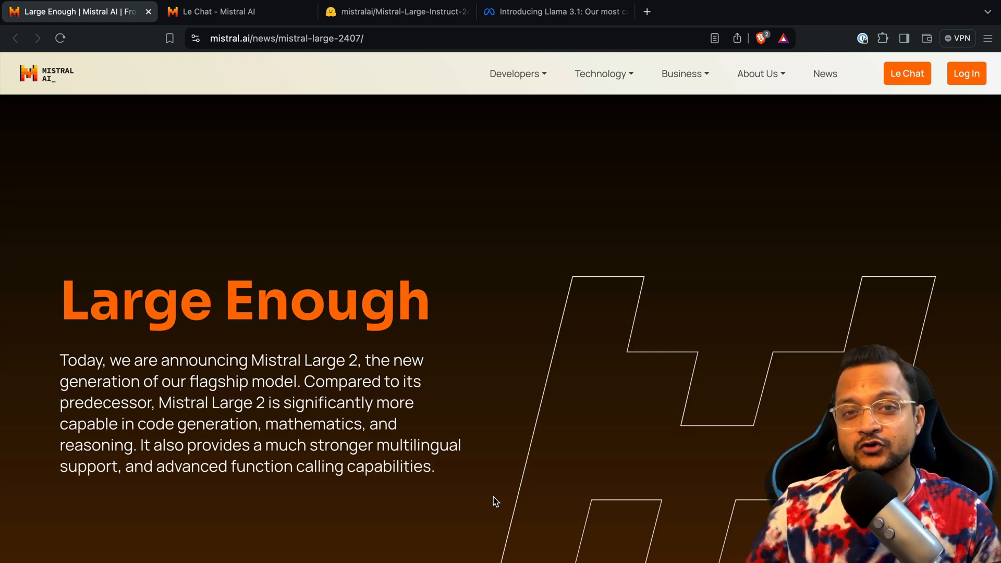
scroll(493, 497, "down", 5)
scroll(493, 497, "down", 5)
scroll(493, 500, "down", 4)
scroll(493, 501, "down", 3)
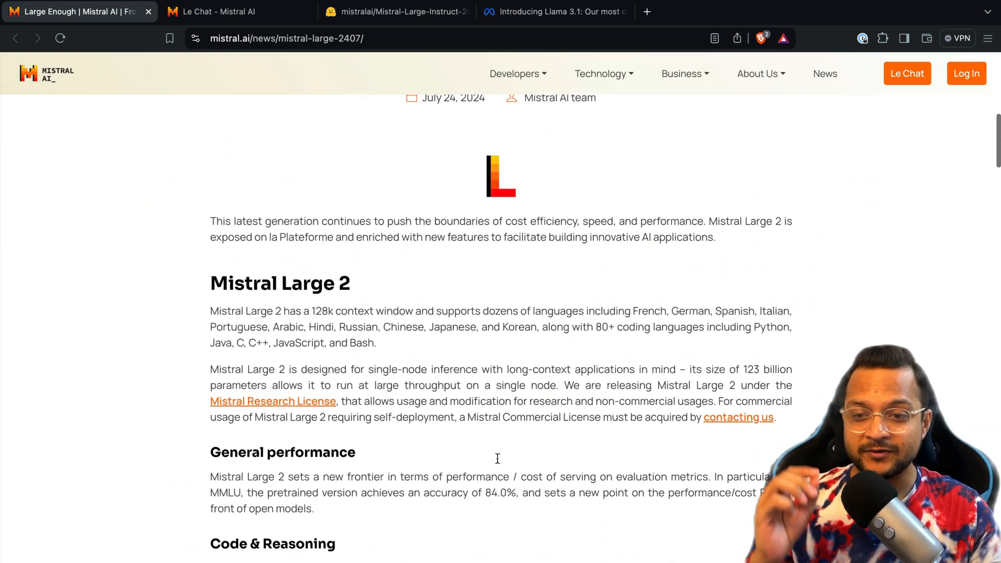
scroll(428, 326, "down", 2)
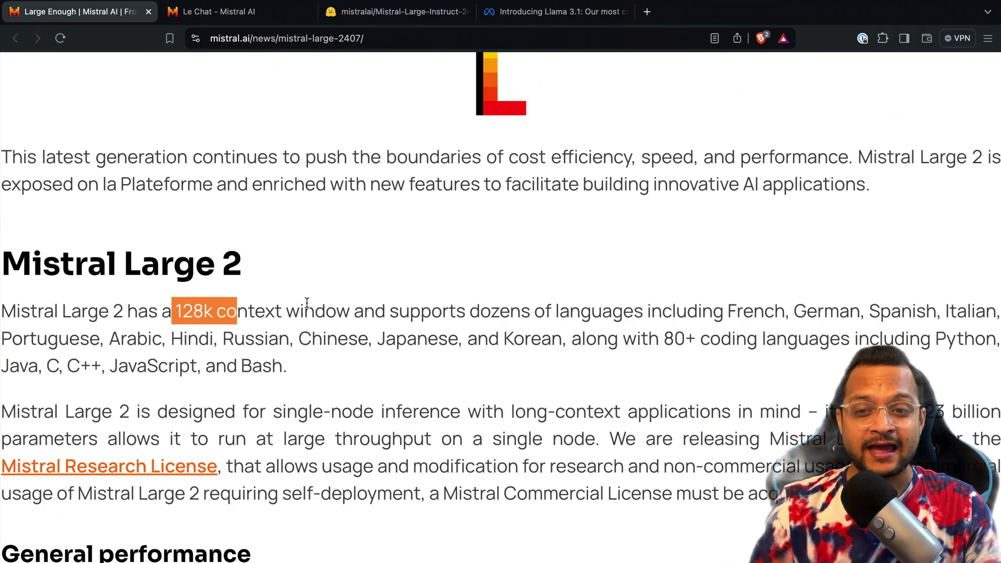
Step: Clear the selection on the 128k context-window phrase in the Mistral Large 2 overview
left_click(305, 305)
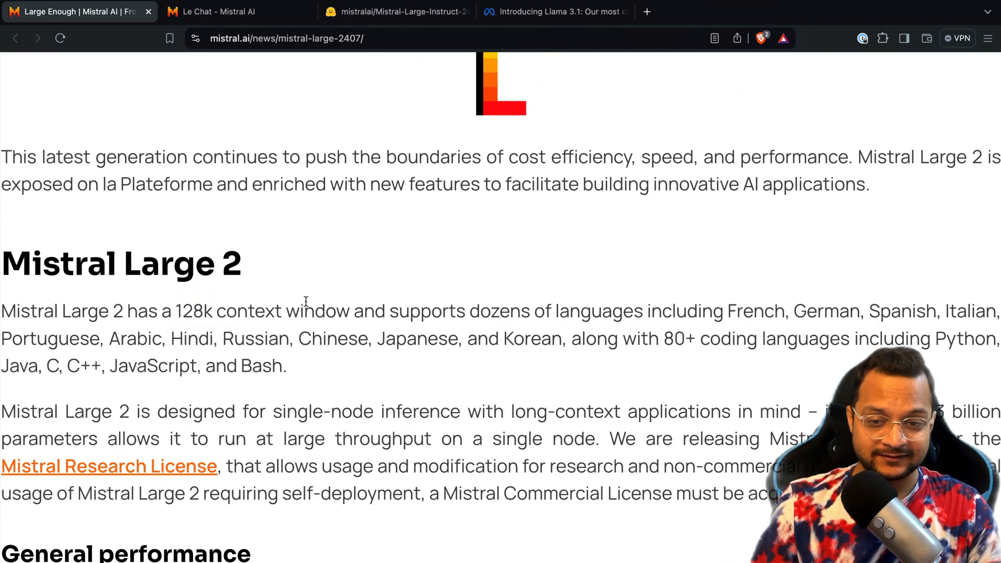
Step: In the Llama 3.1 announcement, search for 'context' and highlight the 128K context length figure
left_click(551, 11)
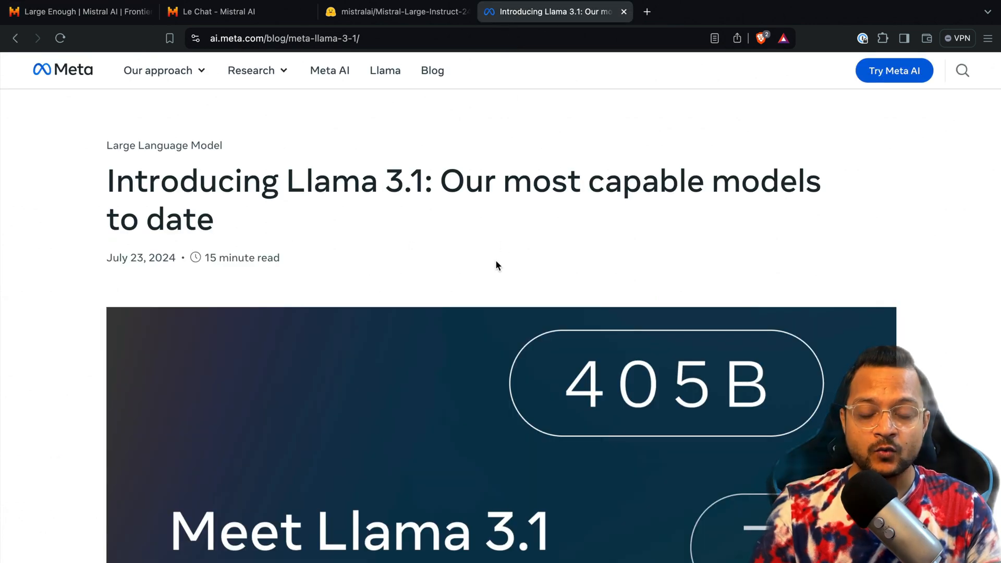
key("ctrl+f")
type("context")
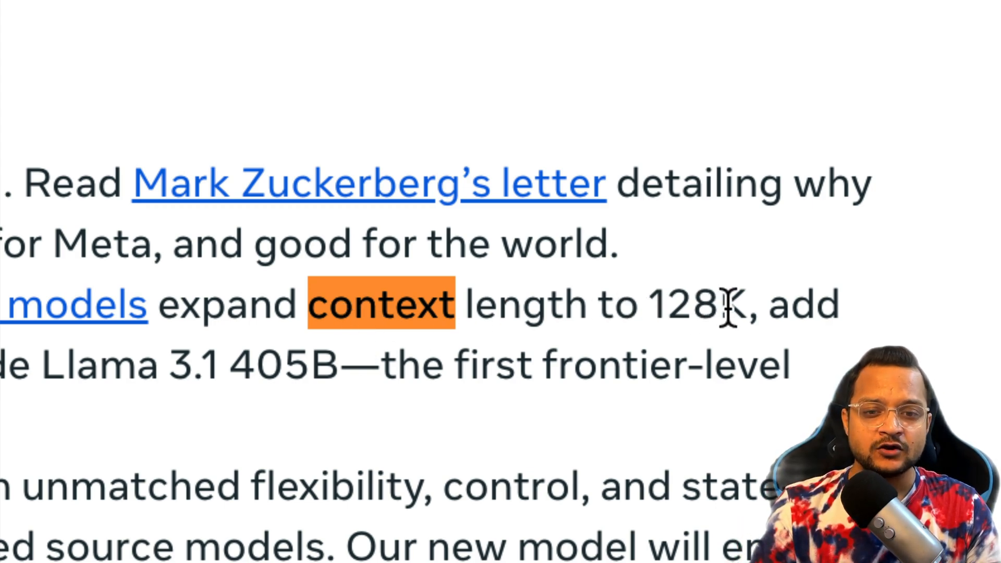
double_click(653, 305)
left_click(565, 313)
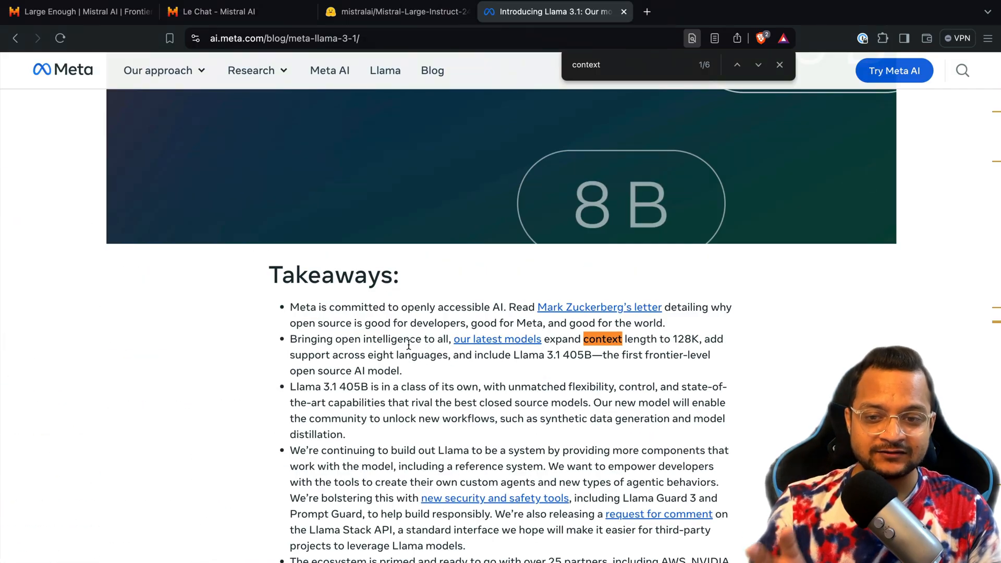
Step: Back on the Mistral Large 2 announcement, reset the zoom and read down to the Human Eval/MBPP chart
left_click(78, 11)
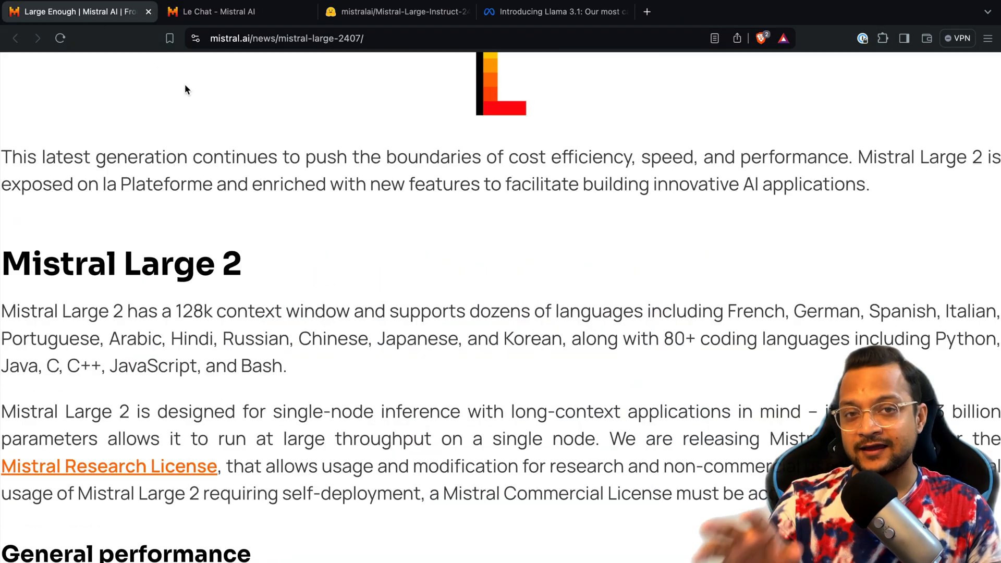
key("ctrl+0")
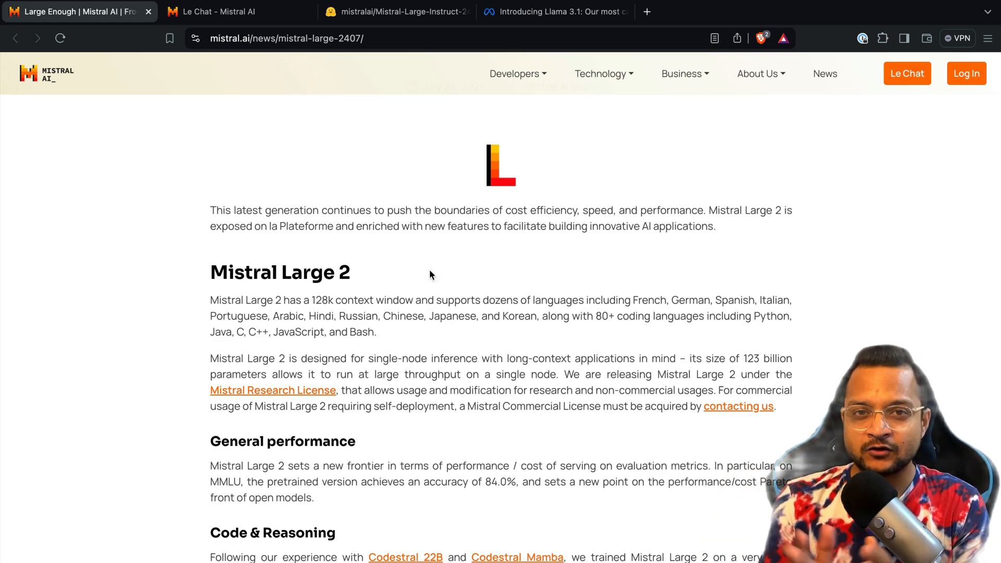
scroll(635, 310, "down", 8)
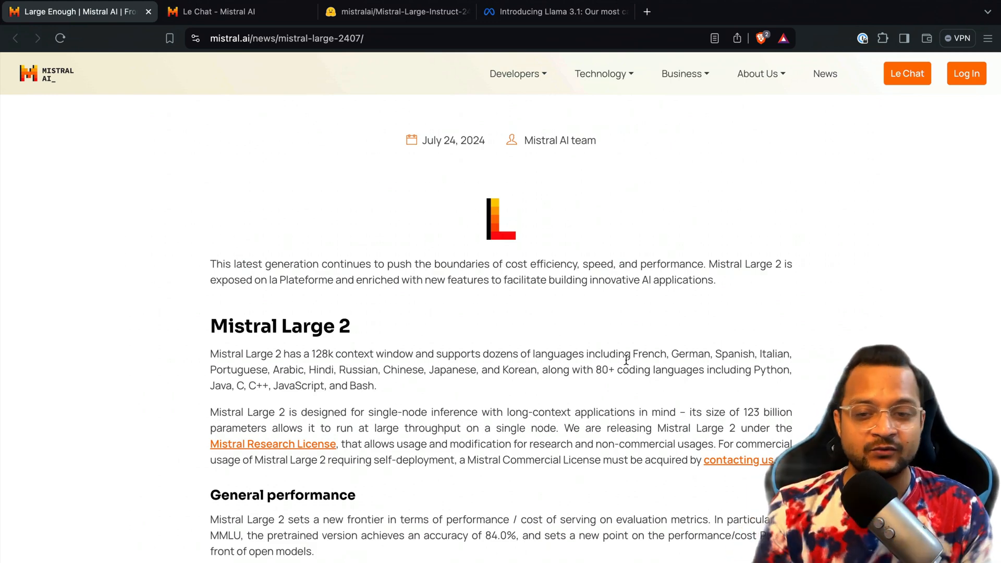
scroll(626, 360, "down", 5)
scroll(469, 352, "down", 2)
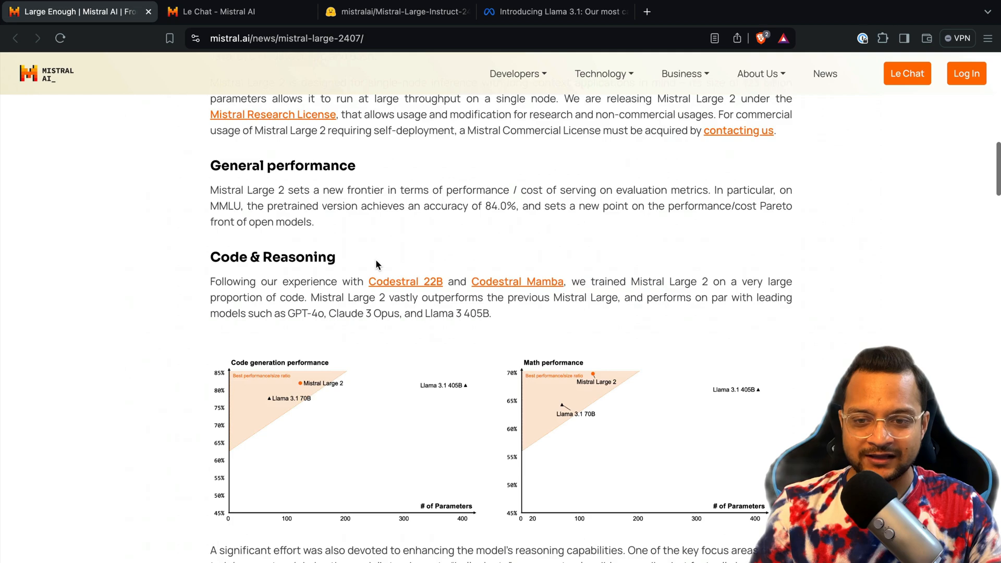
right_click(329, 252)
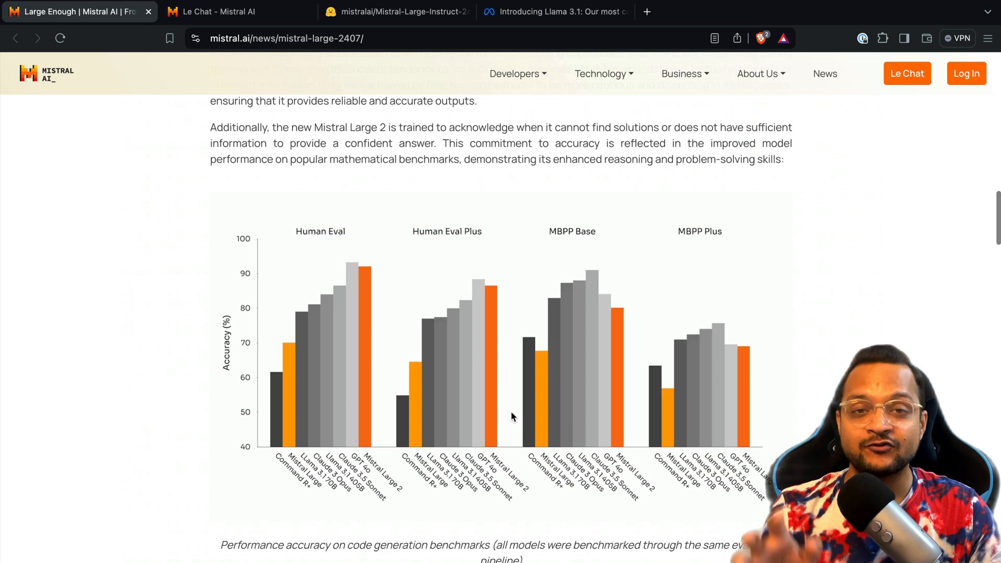
left_click(227, 18)
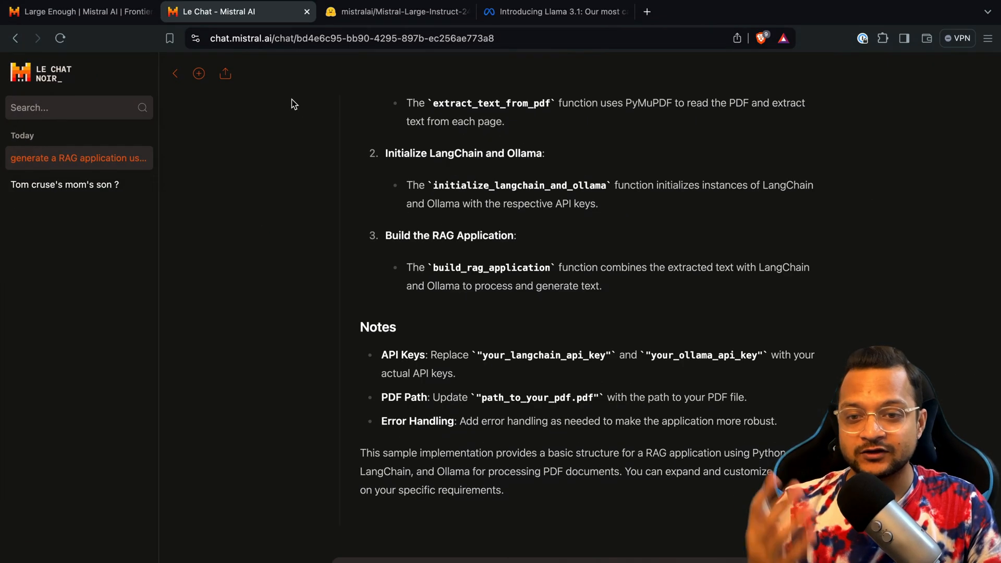
scroll(413, 266, "up", 10)
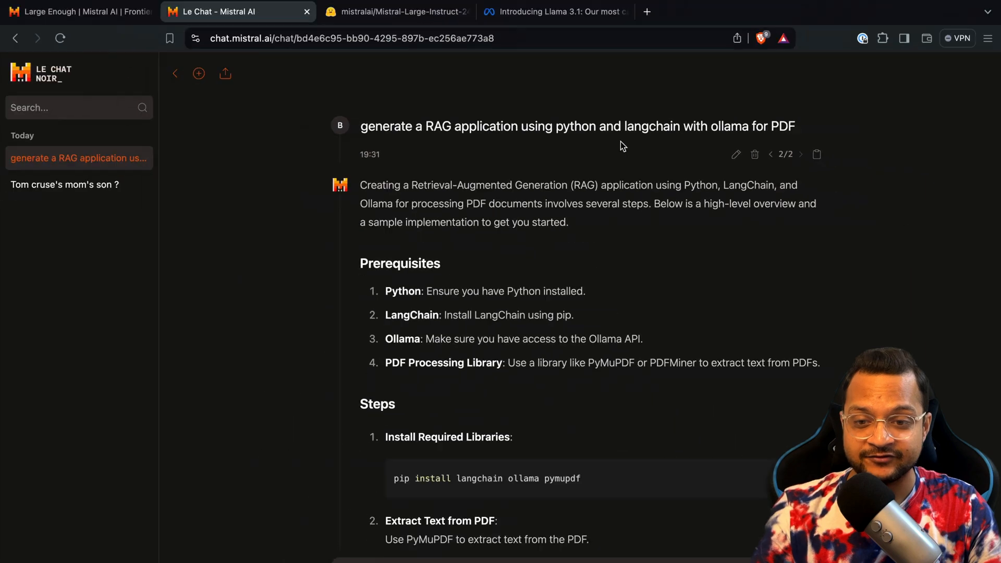
scroll(543, 357, "down", 1)
scroll(428, 291, "down", 5)
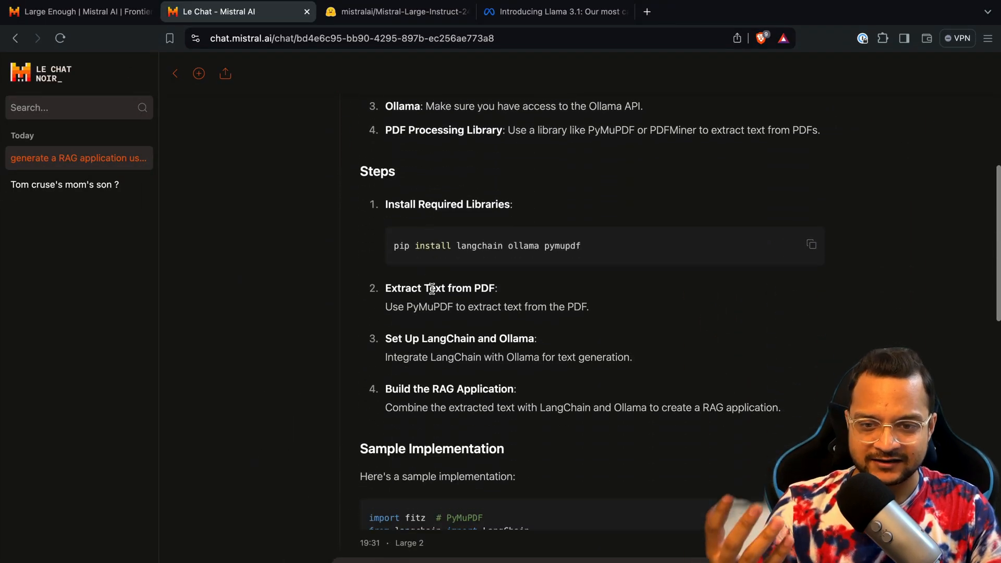
scroll(428, 290, "down", 1)
scroll(400, 203, "up", 2)
scroll(396, 186, "up", 1)
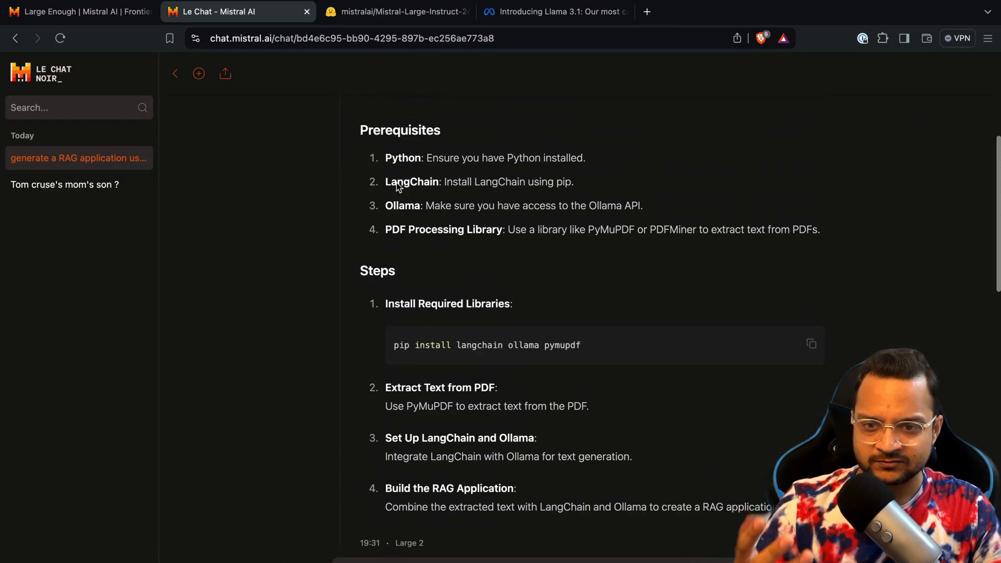
scroll(433, 226, "down", 2)
scroll(432, 225, "down", 3)
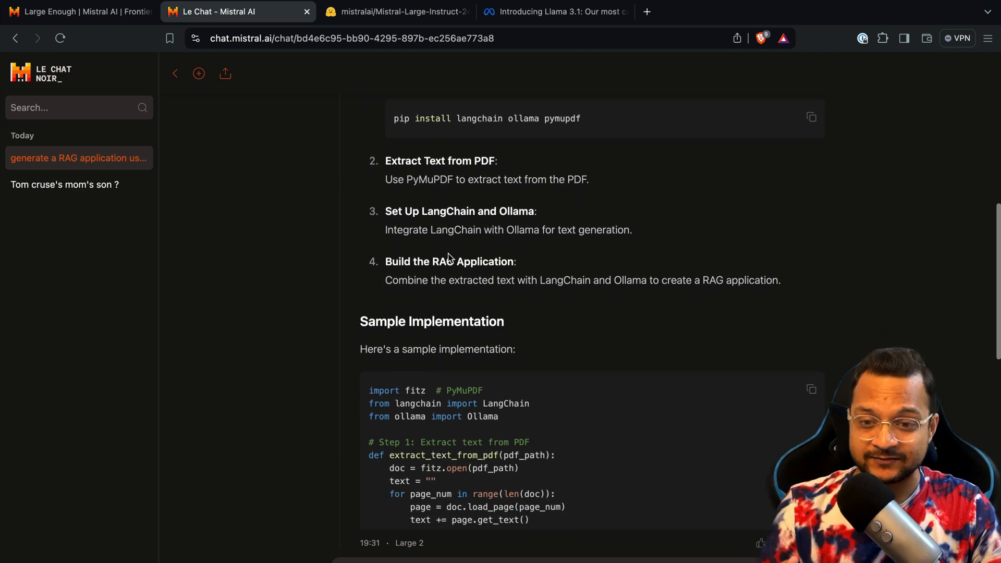
scroll(433, 225, "down", 3)
scroll(439, 235, "down", 2)
scroll(450, 260, "down", 2)
scroll(450, 260, "down", 4)
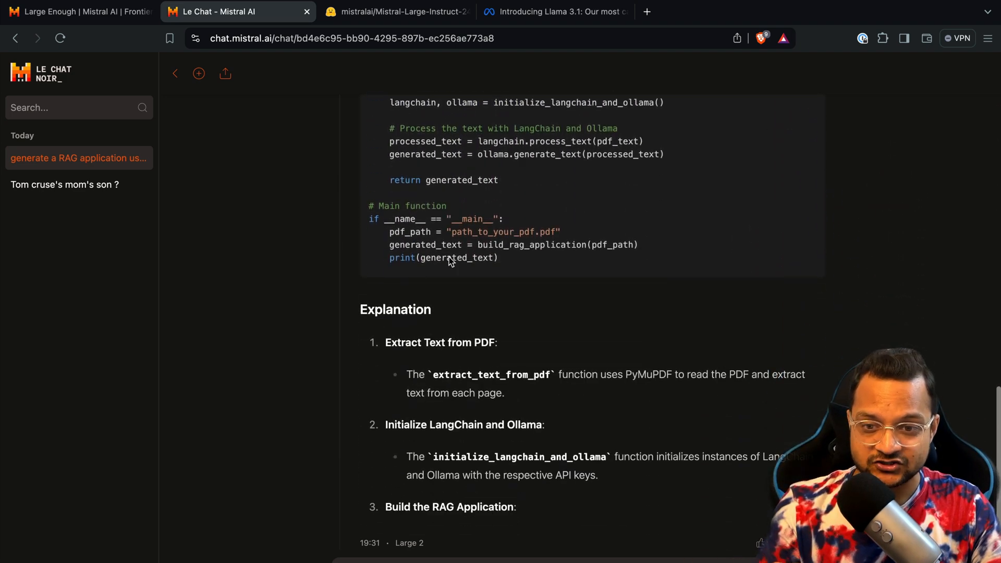
scroll(450, 259, "down", 2)
scroll(449, 259, "down", 3)
scroll(449, 260, "down", 2)
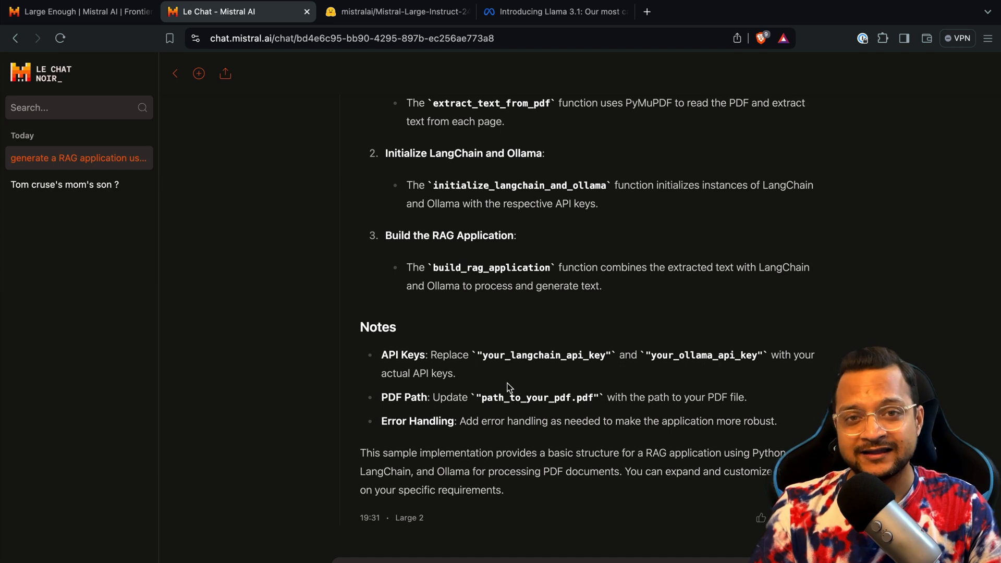
key("F11")
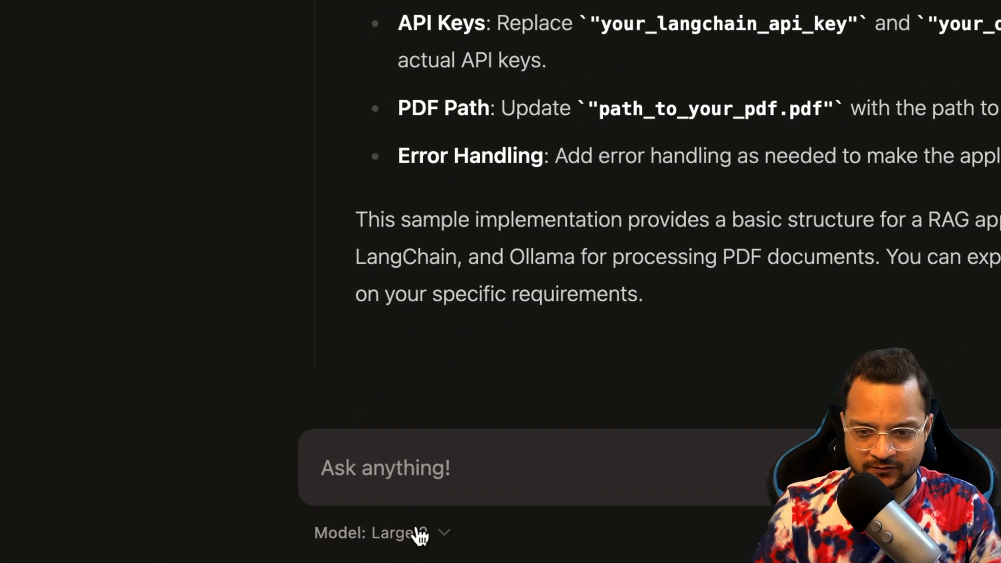
left_click(419, 532)
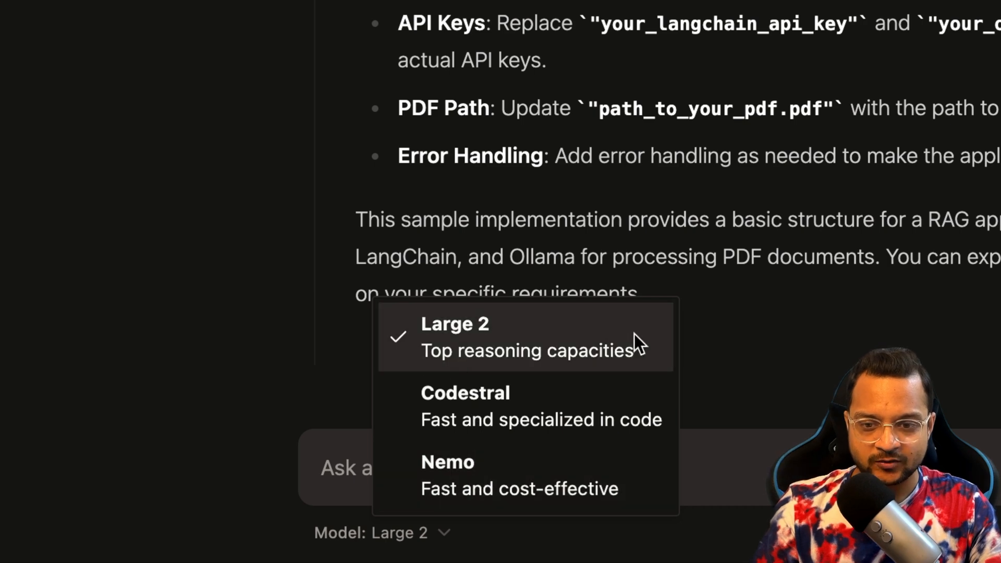
left_click(283, 278)
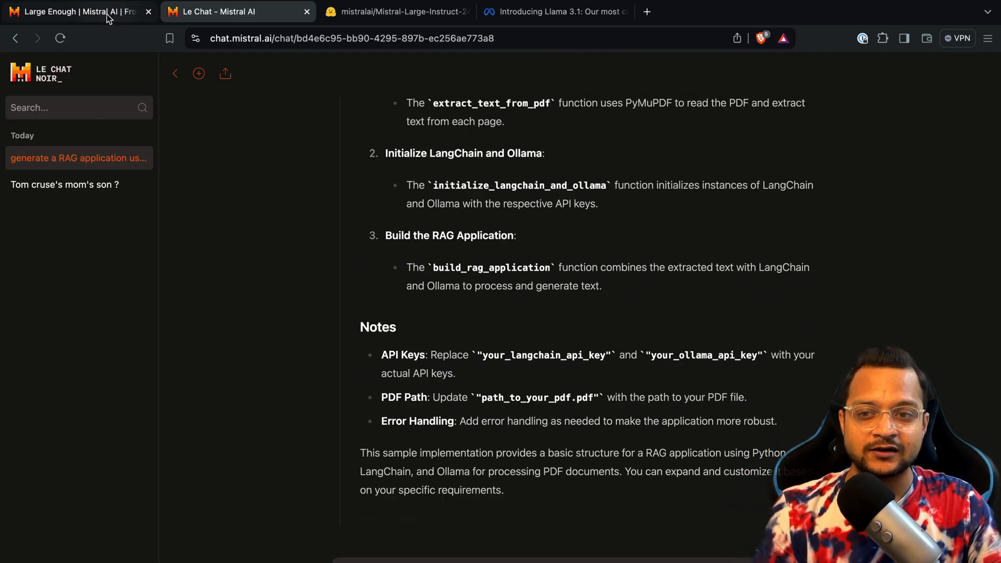
left_click(79, 11)
scroll(516, 326, "down", 5)
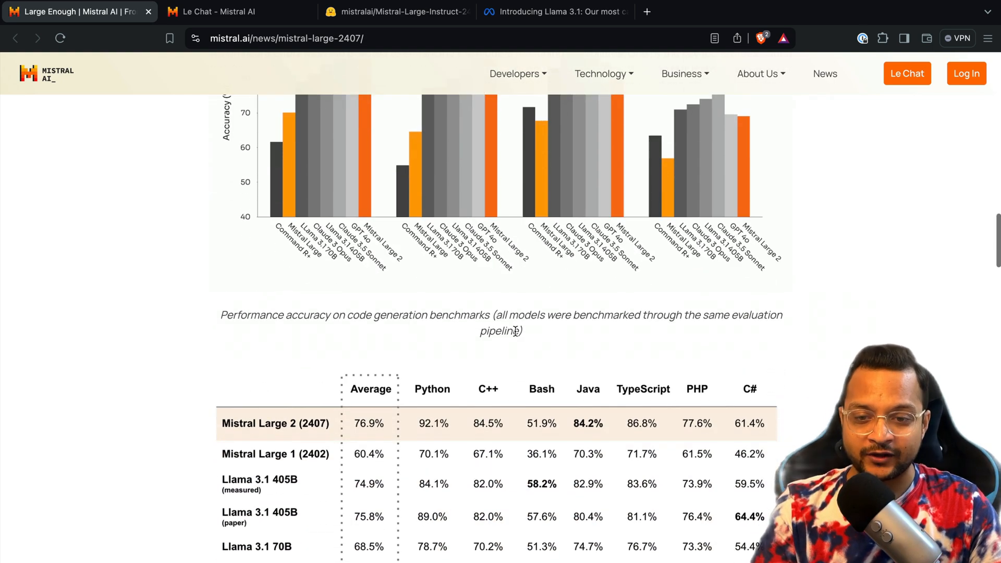
scroll(516, 330, "down", 3)
scroll(442, 344, "down", 2)
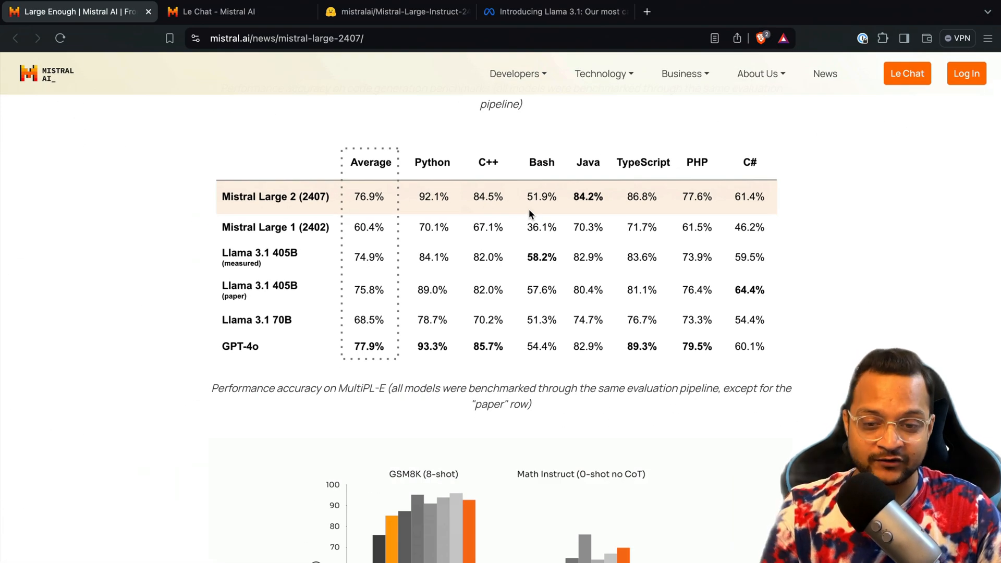
scroll(529, 209, "down", 5)
scroll(530, 212, "down", 5)
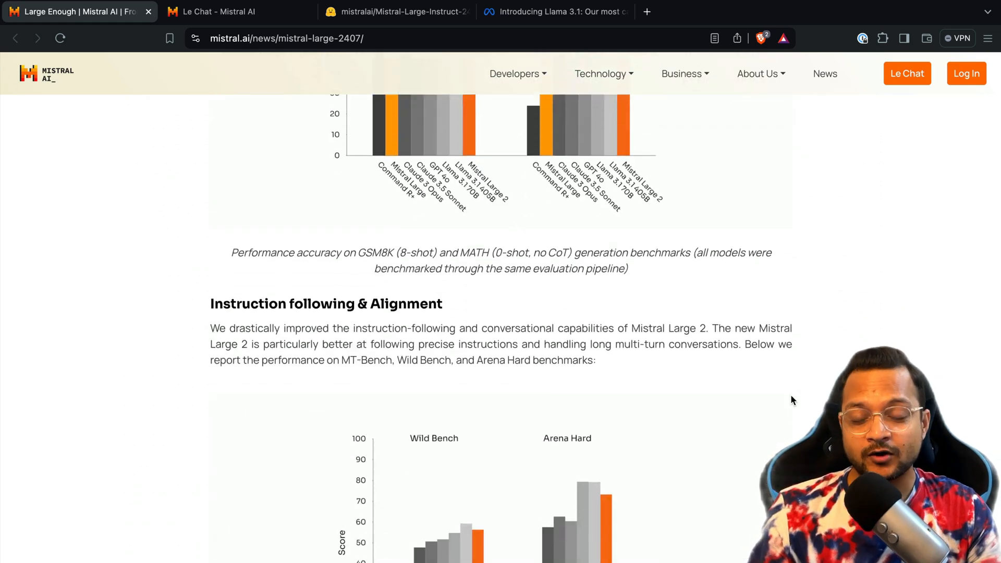
scroll(790, 400, "up", 8)
scroll(790, 399, "up", 8)
scroll(790, 399, "up", 8)
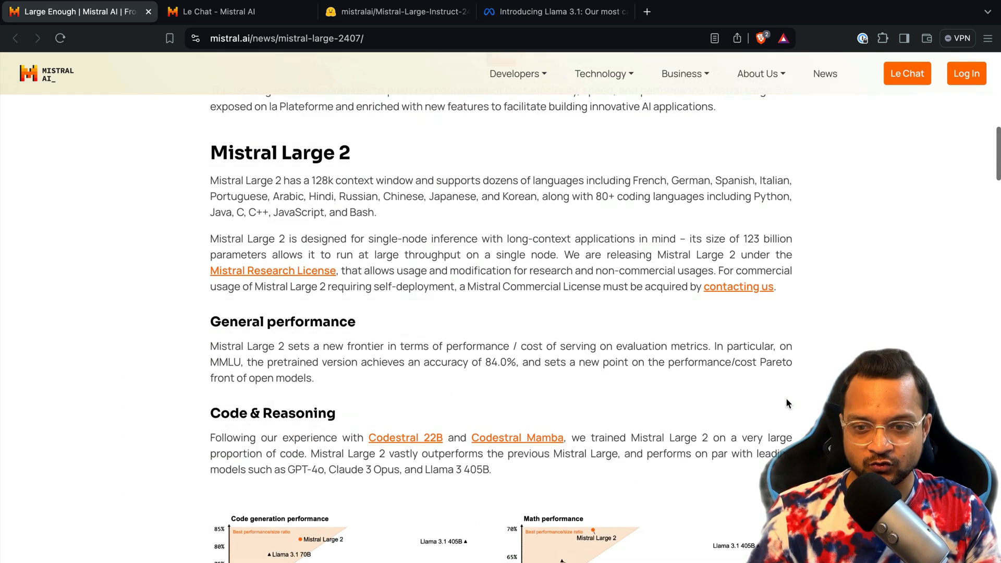
scroll(785, 397, "up", 2)
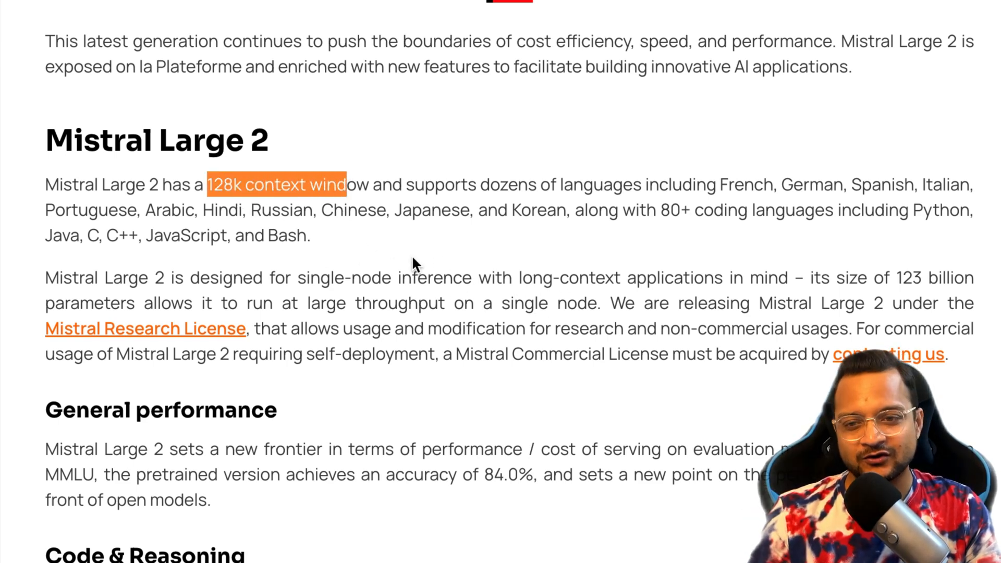
Step: Clear the 128k context-window selection before reading down to the Human Eval/MBPP chart
left_click(413, 258)
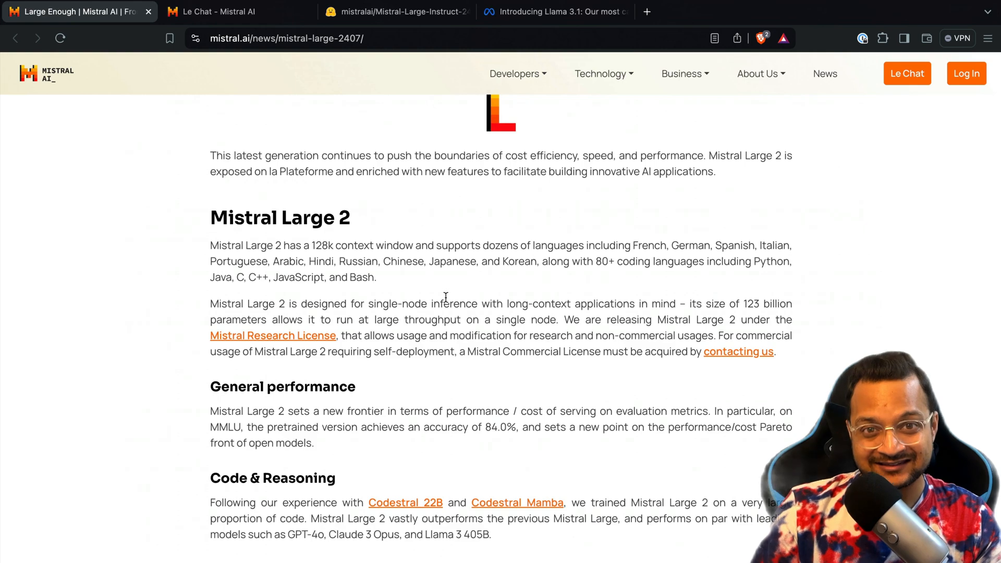
scroll(532, 369, "down", 10)
scroll(532, 370, "down", 5)
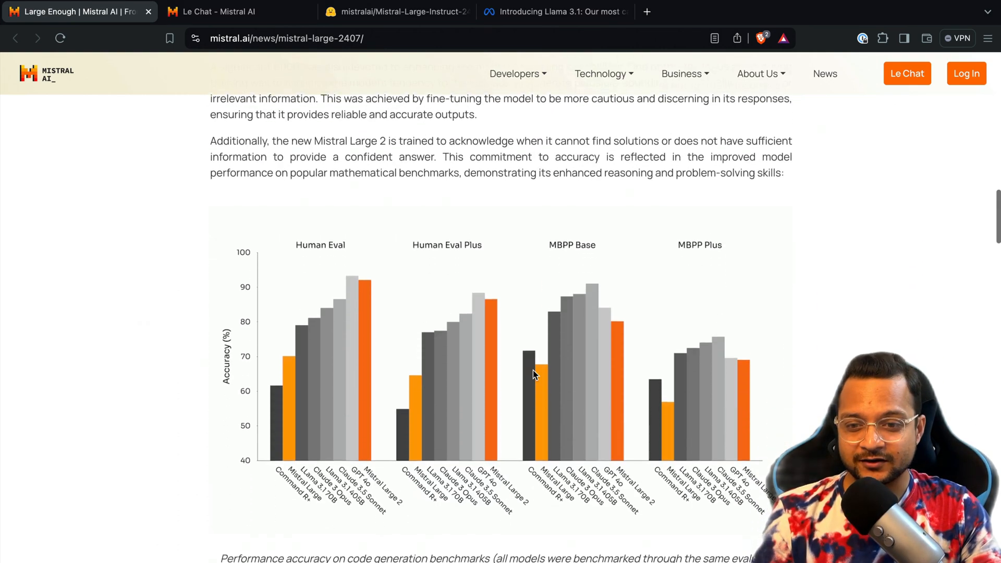
scroll(532, 370, "down", 5)
scroll(537, 374, "down", 8)
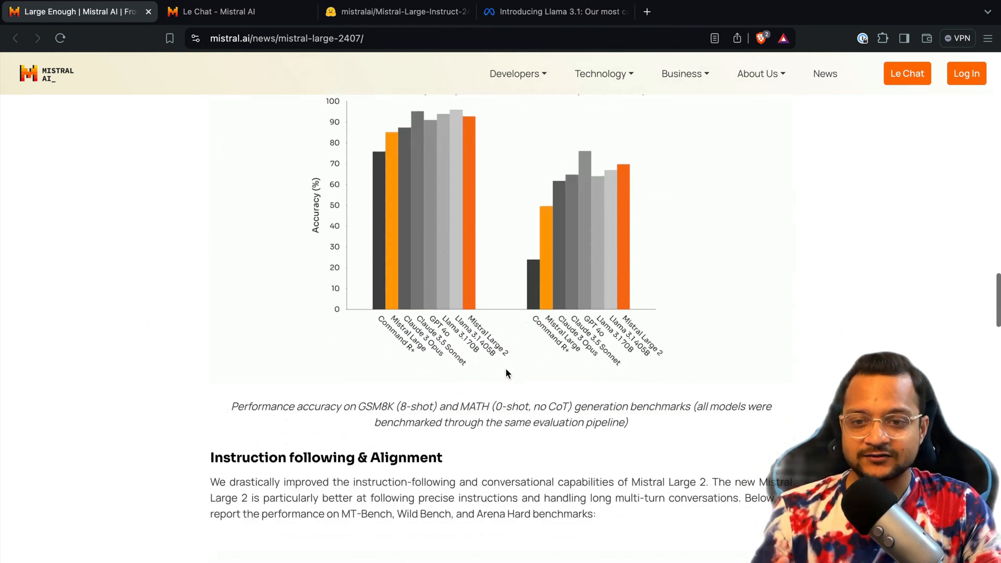
scroll(469, 370, "down", 3)
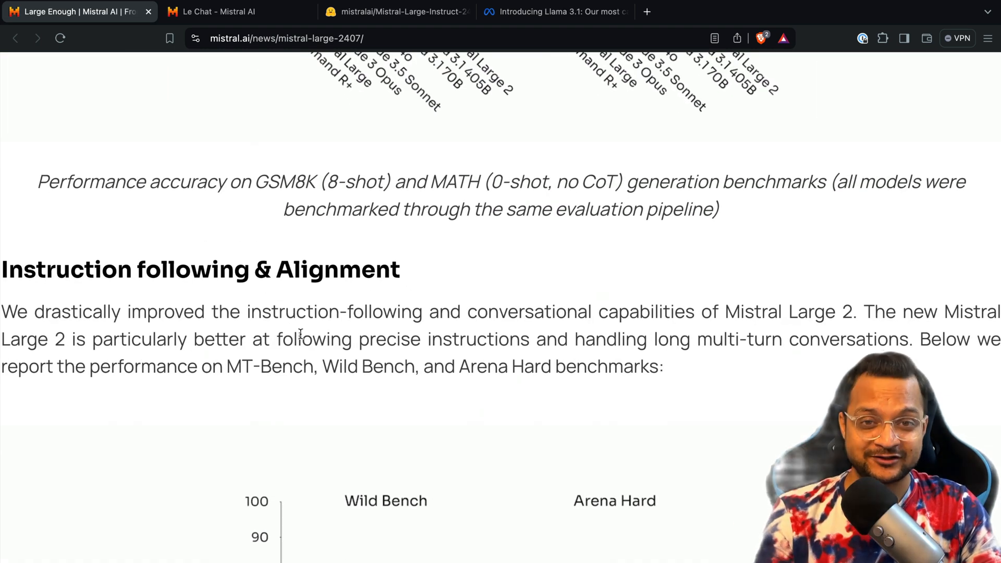
scroll(302, 333, "down", 5)
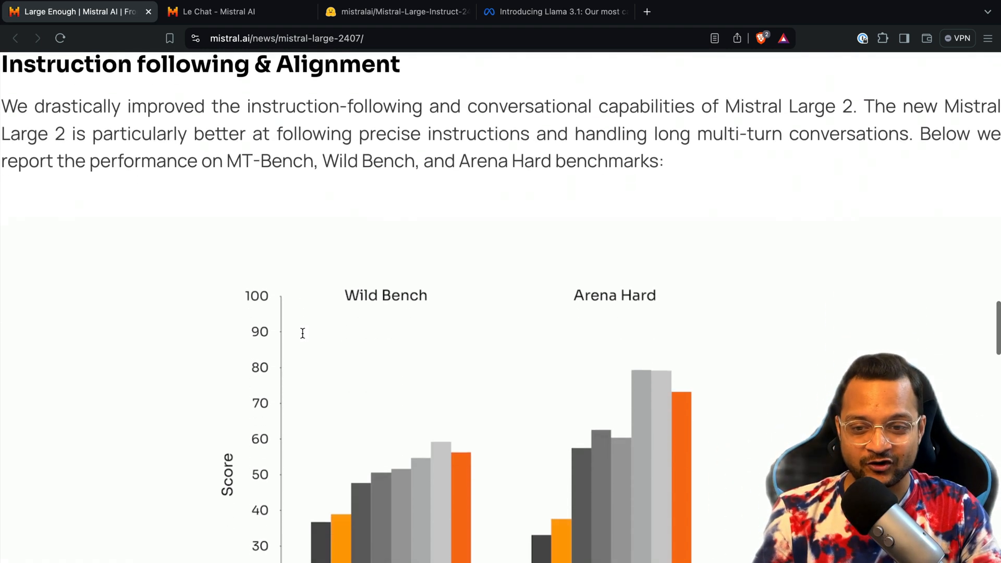
scroll(544, 339, "down", 2)
scroll(557, 343, "down", 2)
scroll(558, 343, "down", 3)
scroll(557, 347, "down", 1)
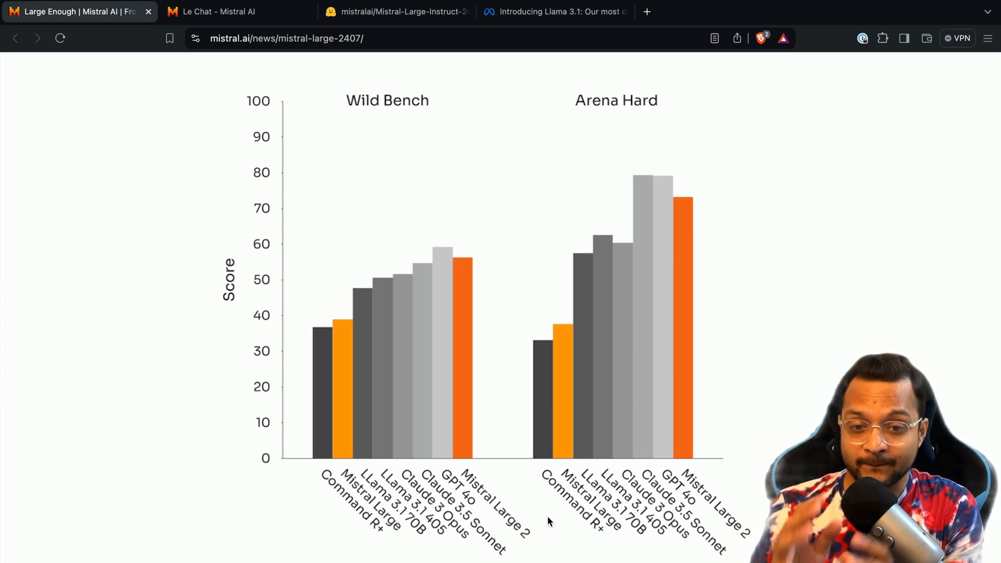
scroll(548, 516, "down", 5)
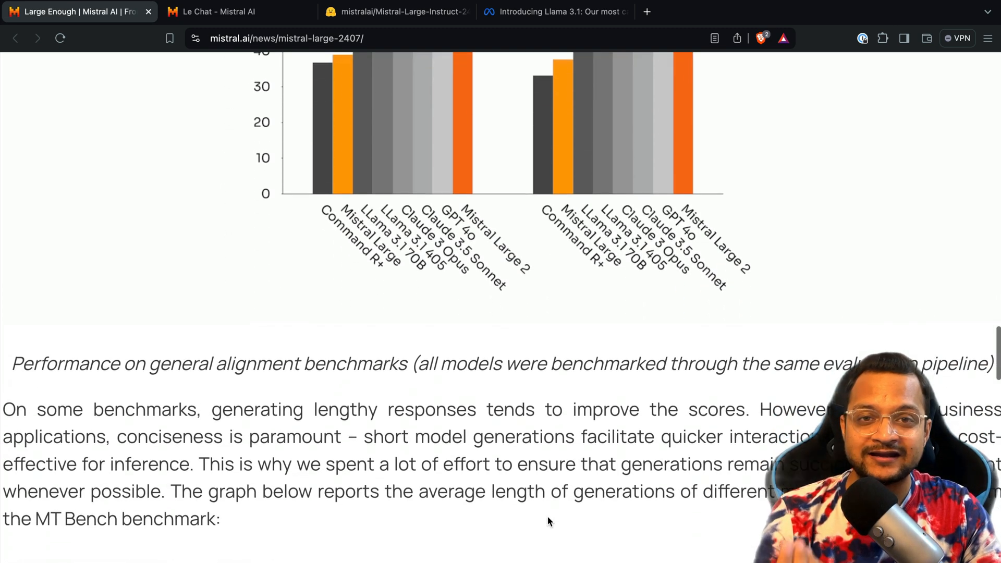
scroll(547, 516, "down", 3)
scroll(547, 520, "down", 3)
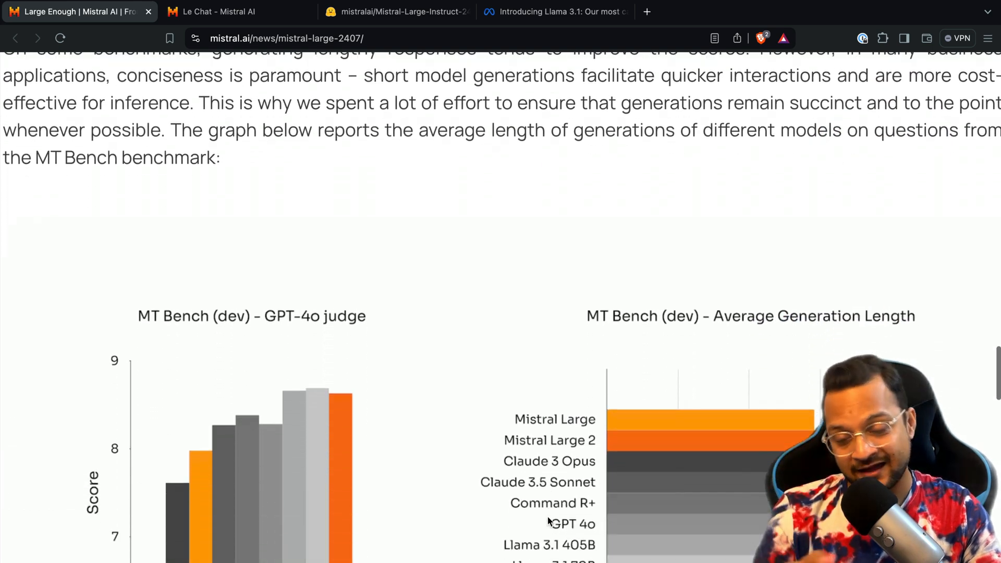
scroll(547, 520, "down", 4)
scroll(547, 520, "down", 6)
scroll(547, 520, "down", 1)
scroll(548, 520, "up", 1)
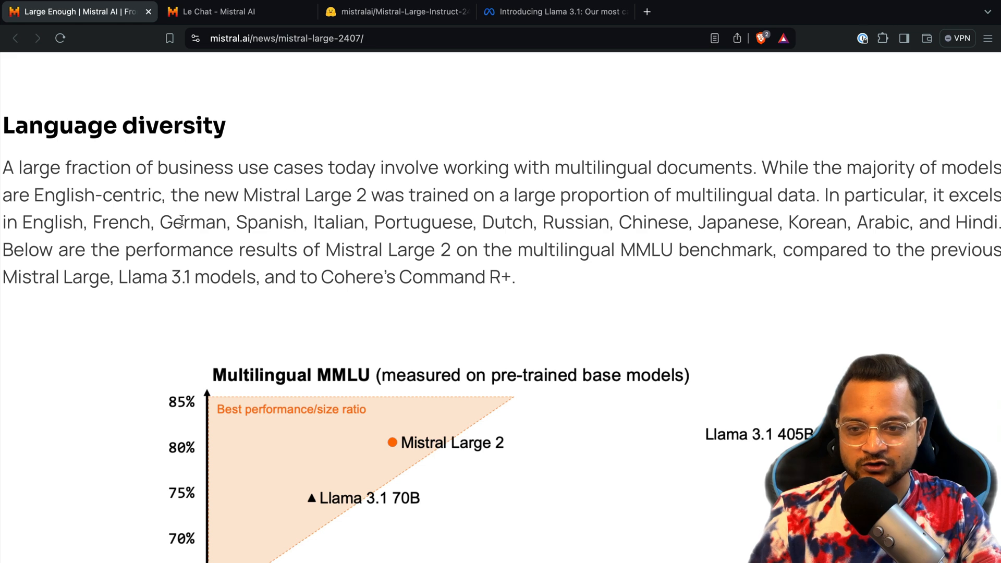
Step: Highlight the list of supported languages, then clear the highlight
left_click_drag(184, 223, 691, 227)
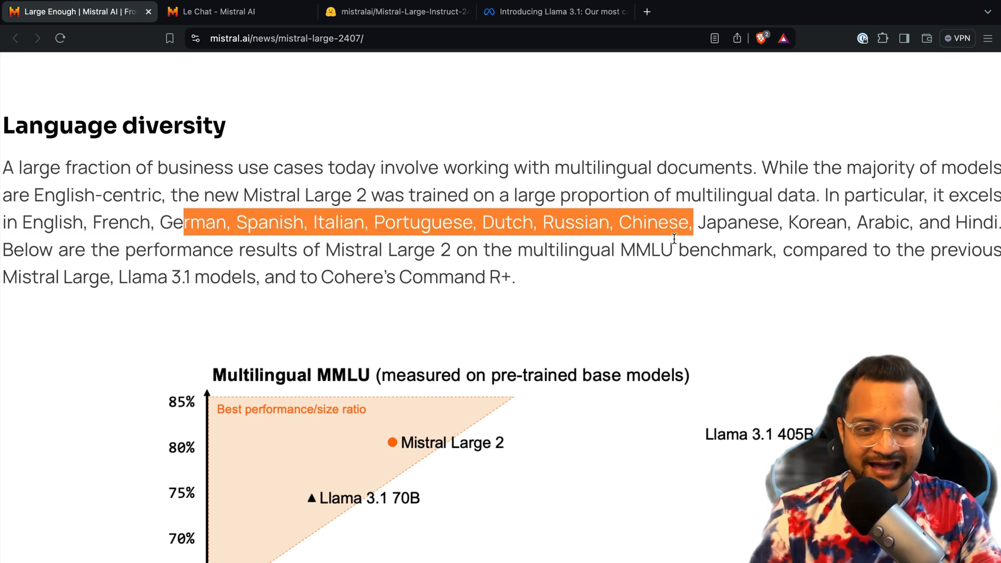
left_click(610, 248)
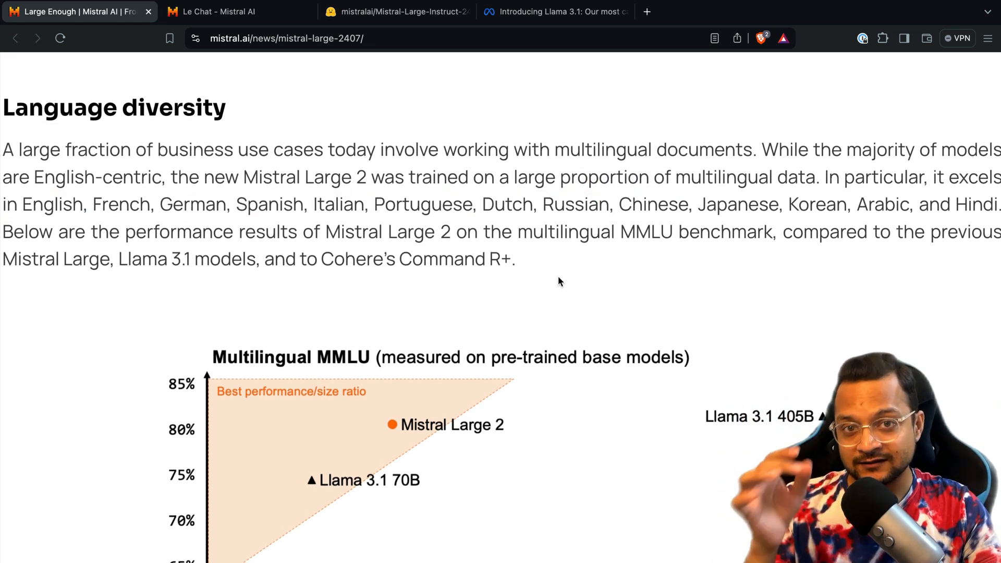
scroll(557, 278, "down", 3)
scroll(555, 278, "down", 2)
scroll(553, 277, "down", 3)
scroll(553, 277, "down", 1)
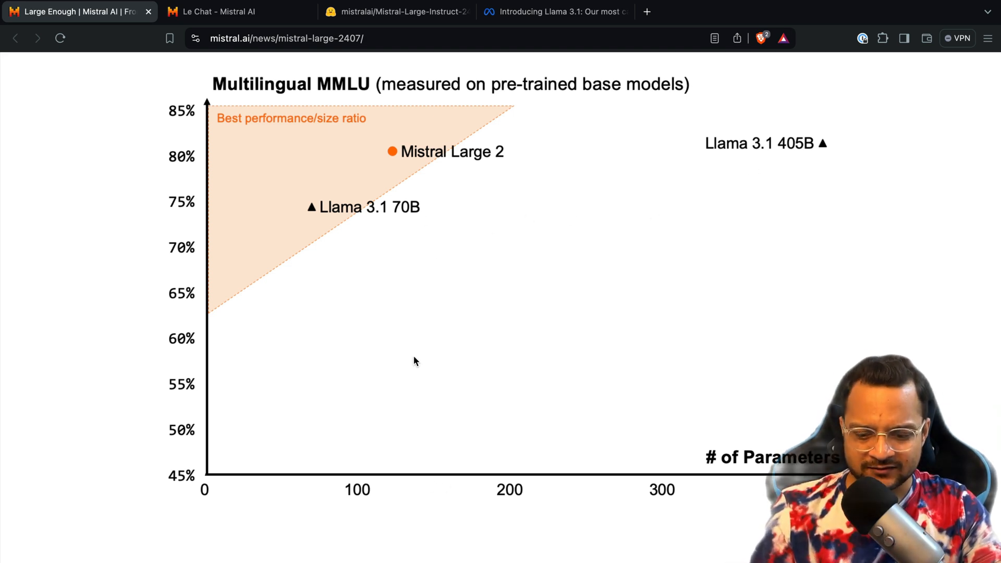
Step: Reload the announcement page and search its text for 'parameters'
key("F5")
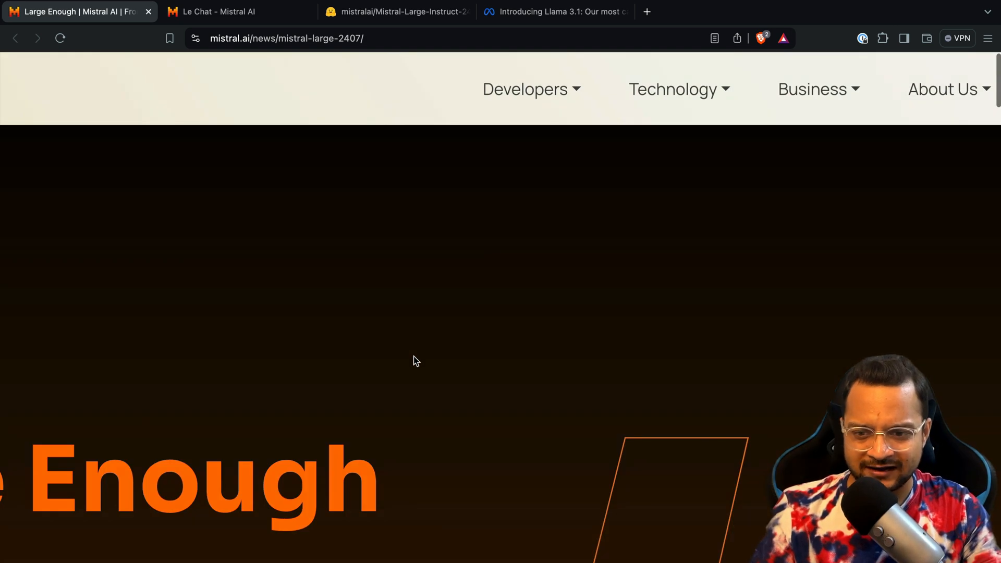
scroll(414, 356, "down", 5)
key("ctrl+f")
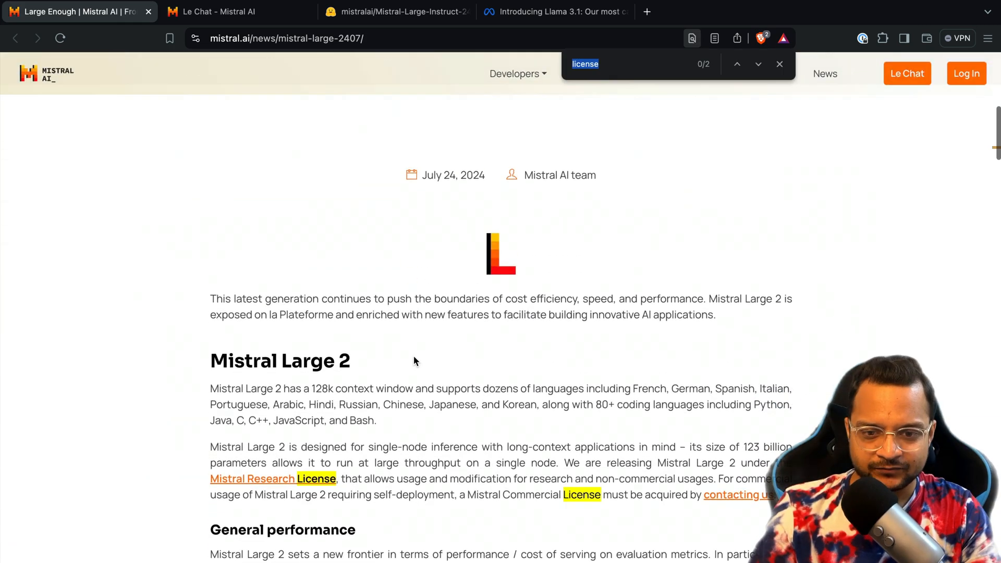
type("paramete")
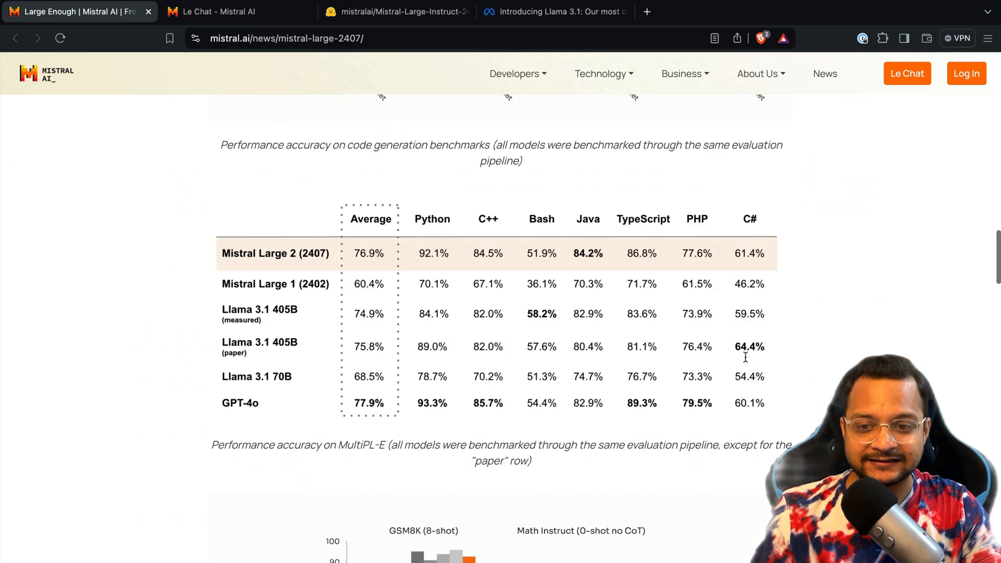
scroll(744, 355, "down", 10)
scroll(744, 356, "down", 8)
scroll(744, 355, "down", 8)
scroll(745, 356, "down", 4)
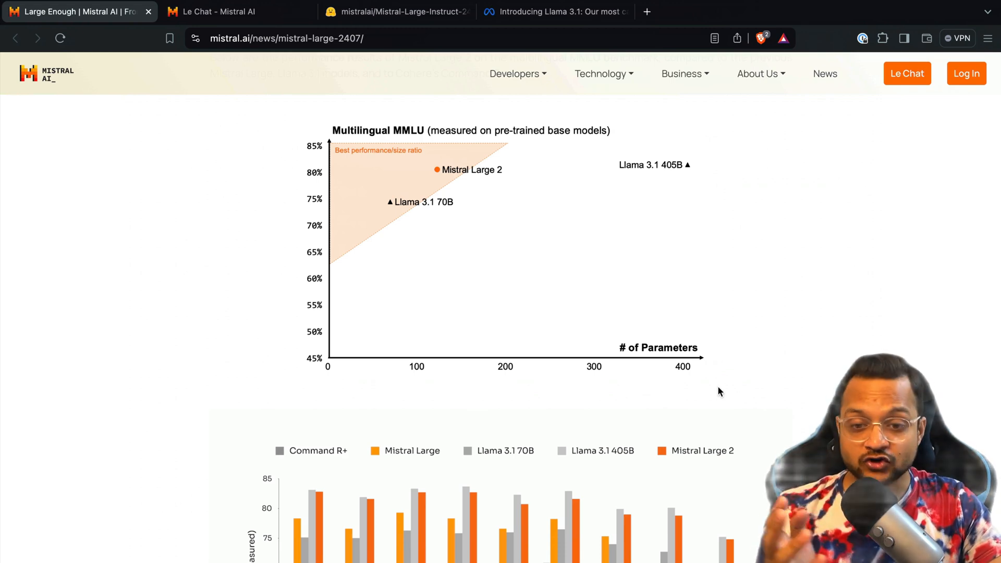
scroll(691, 383, "down", 5)
scroll(672, 384, "down", 4)
scroll(469, 352, "down", 2)
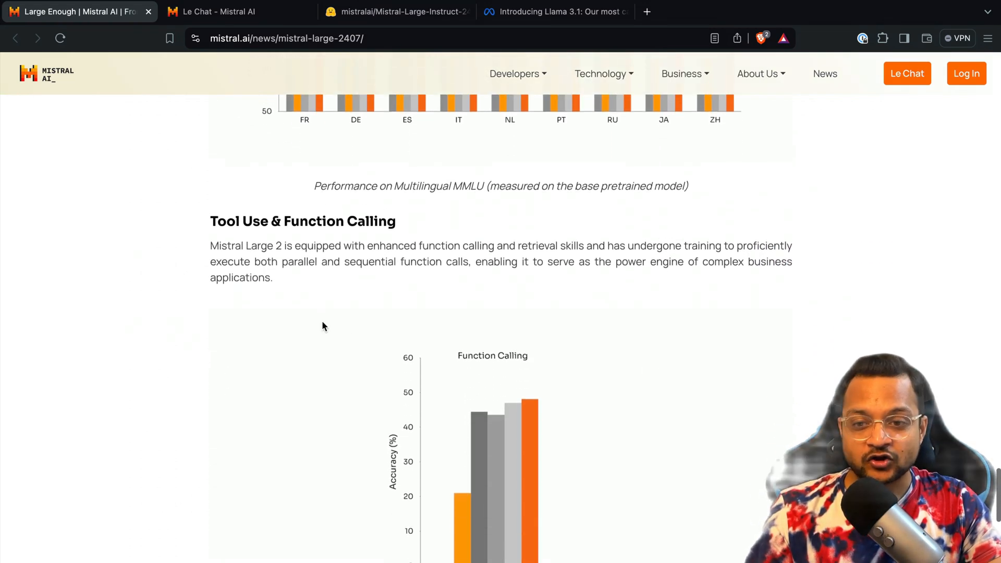
scroll(321, 320, "down", 1)
Step: Zoom in on the Tool Use & Function Calling accuracy chart to read it
key("ctrl+plus")
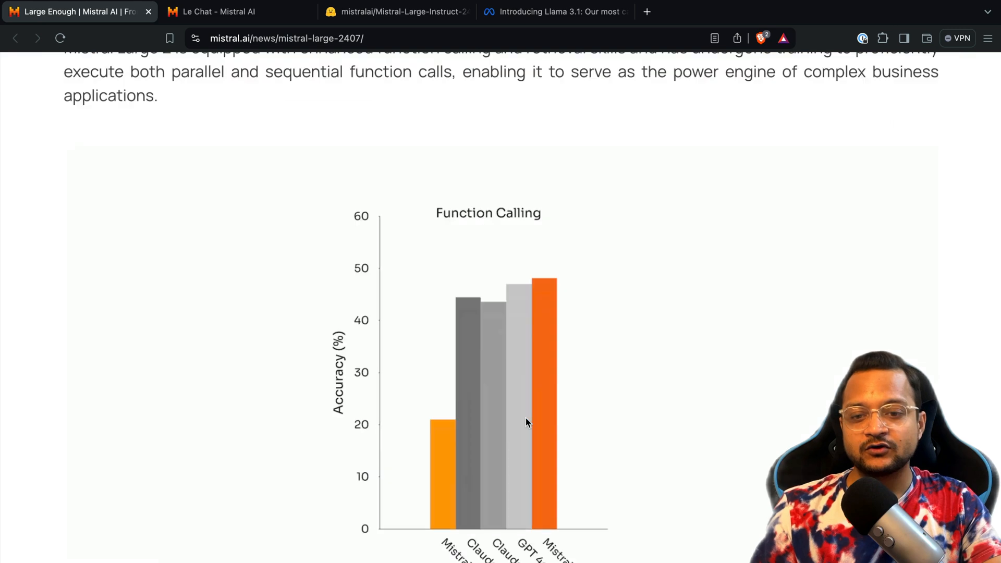
scroll(526, 417, "down", 1)
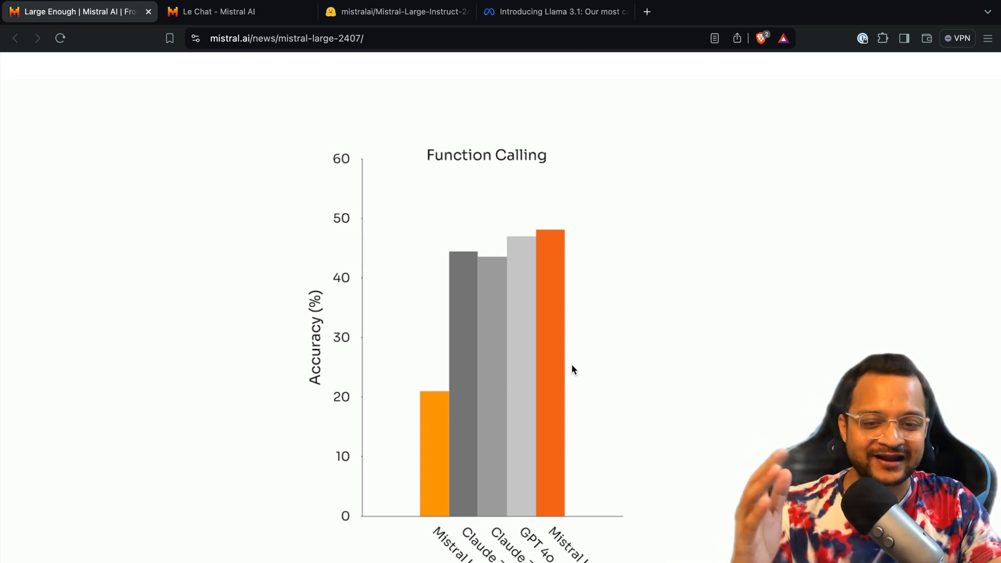
scroll(571, 350, "down", 1)
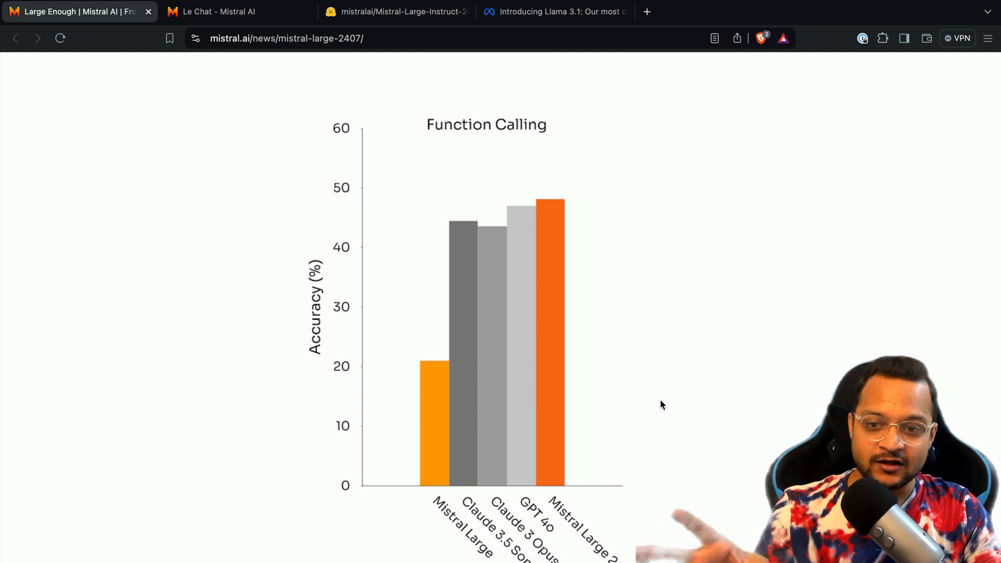
scroll(660, 400, "up", 4)
scroll(609, 394, "up", 2)
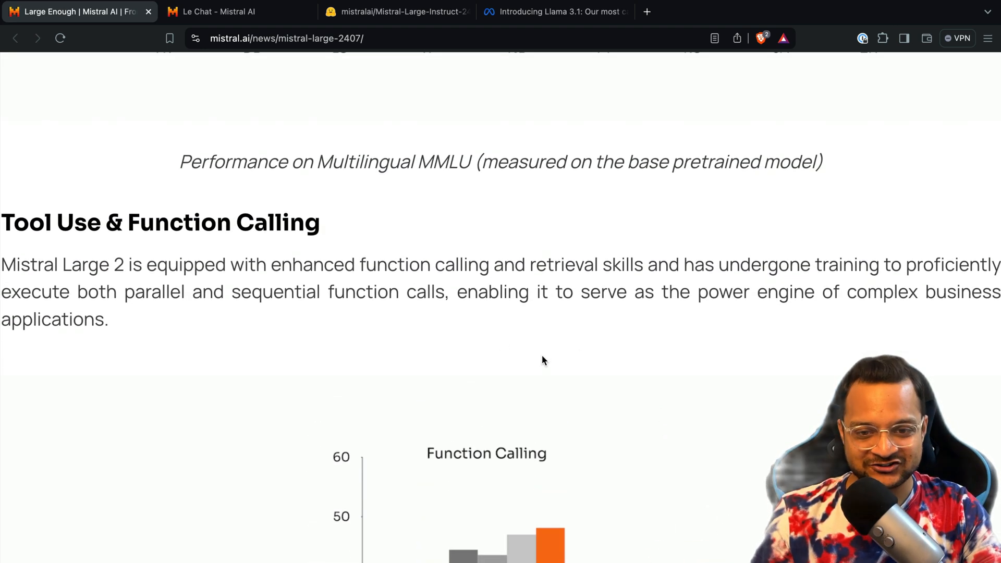
scroll(583, 362, "down", 2)
scroll(583, 362, "down", 5)
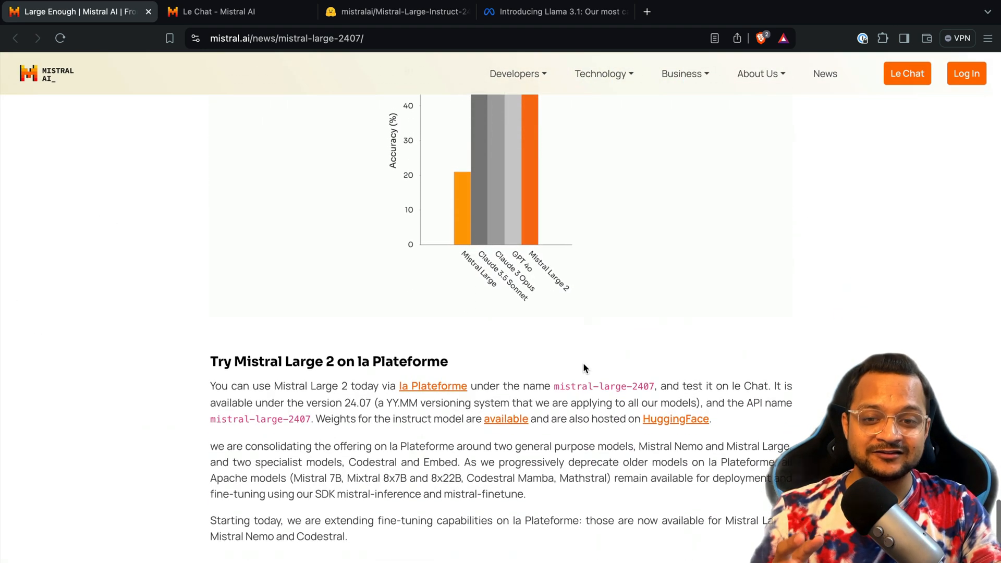
scroll(582, 361, "down", 1)
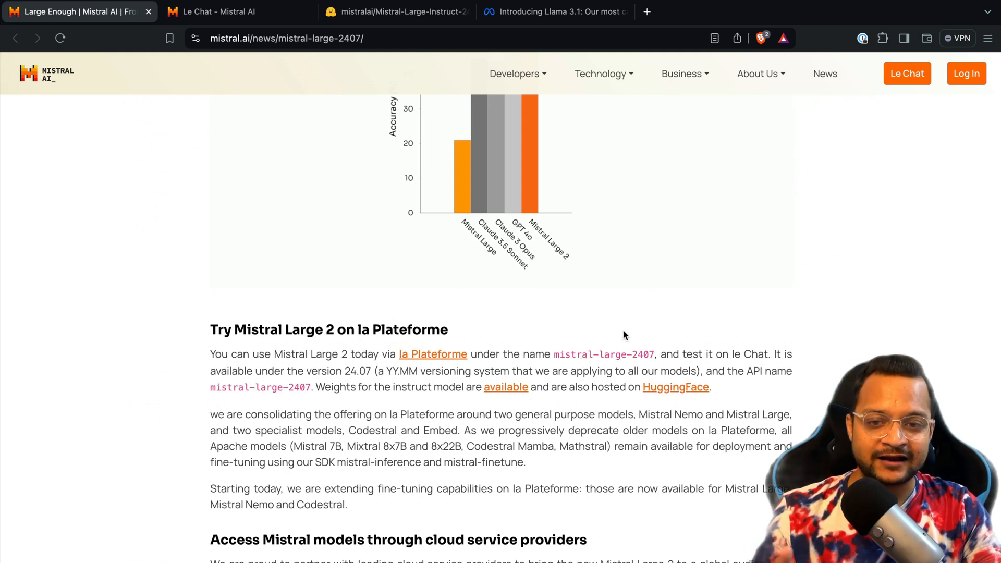
scroll(623, 330, "up", 3)
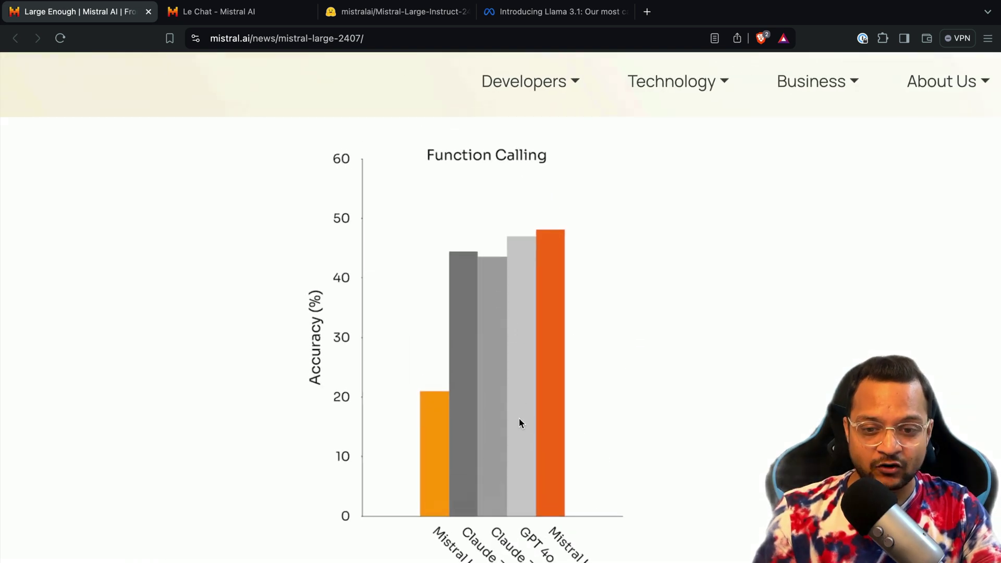
scroll(519, 418, "down", 3)
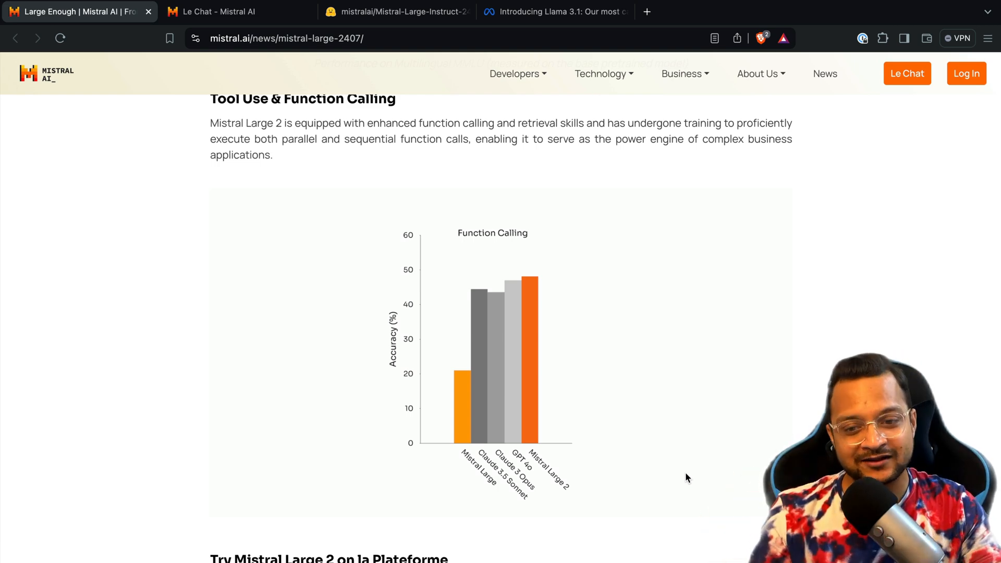
scroll(686, 471, "down", 1)
scroll(685, 471, "down", 3)
scroll(685, 471, "down", 3)
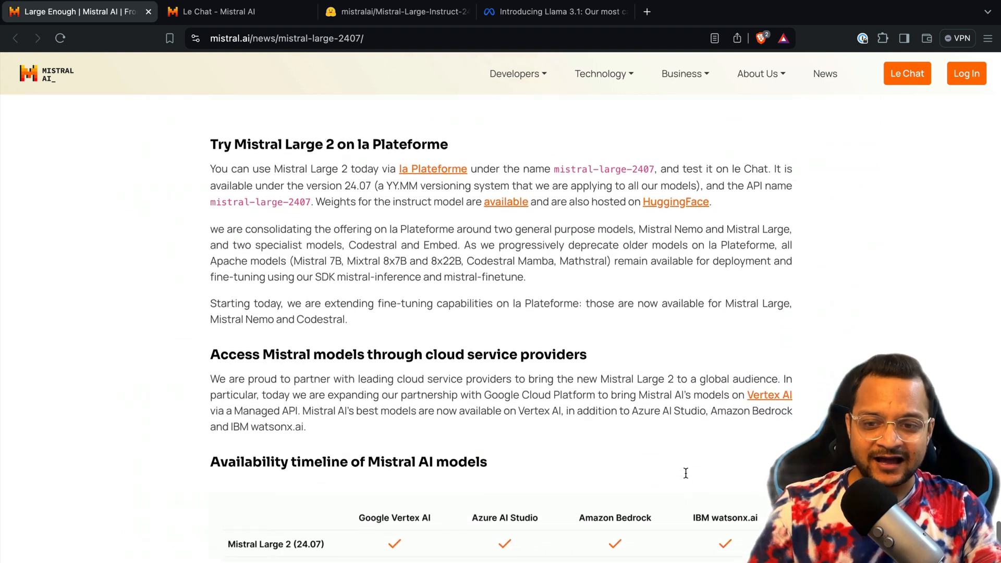
scroll(657, 454, "down", 2)
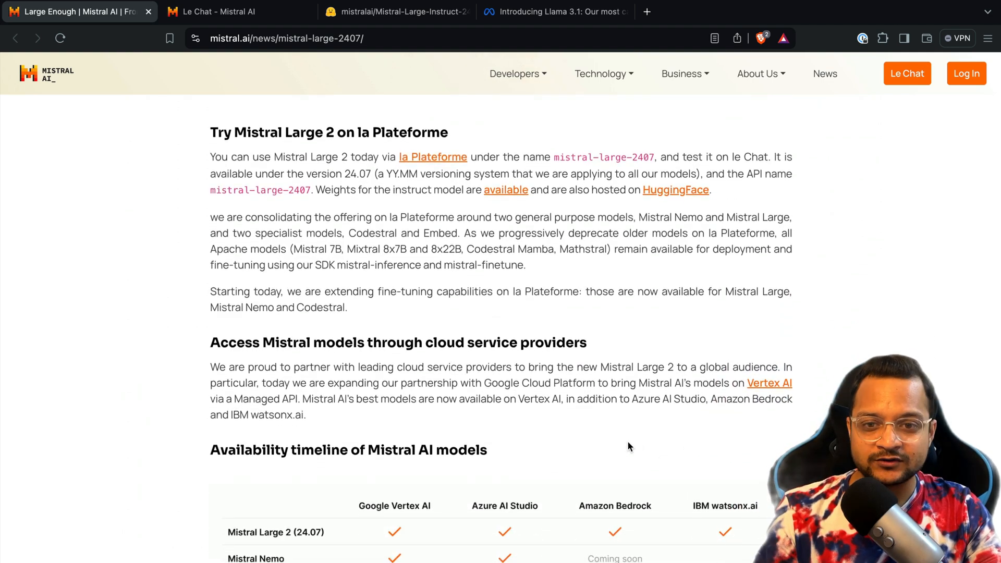
scroll(628, 440, "down", 3)
scroll(626, 440, "down", 4)
scroll(627, 440, "up", 8)
scroll(628, 440, "up", 2)
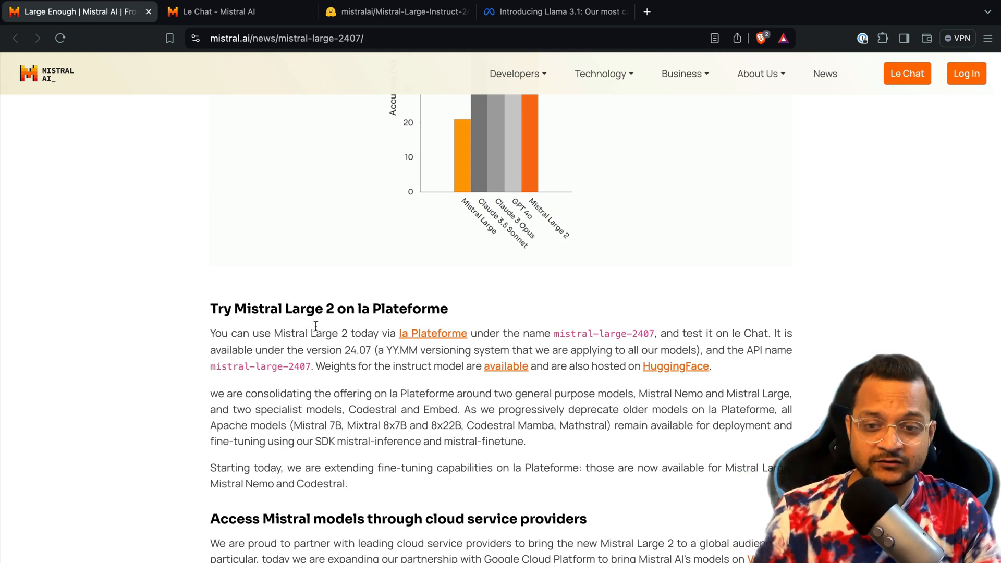
scroll(312, 342, "up", 3)
scroll(312, 342, "up", 4)
scroll(312, 341, "up", 4)
scroll(312, 342, "up", 4)
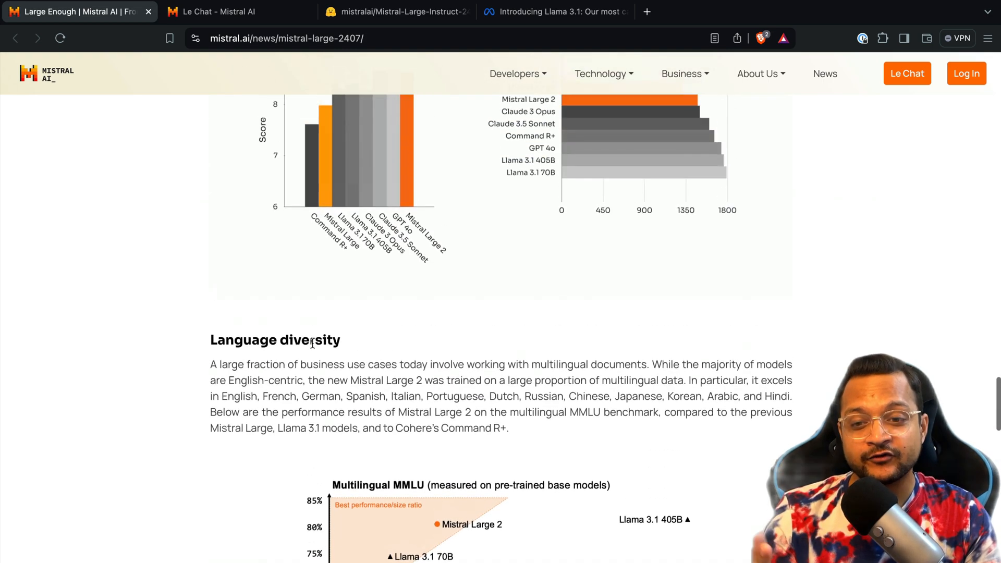
scroll(388, 373, "up", 2)
scroll(392, 378, "down", 5)
scroll(392, 378, "down", 5)
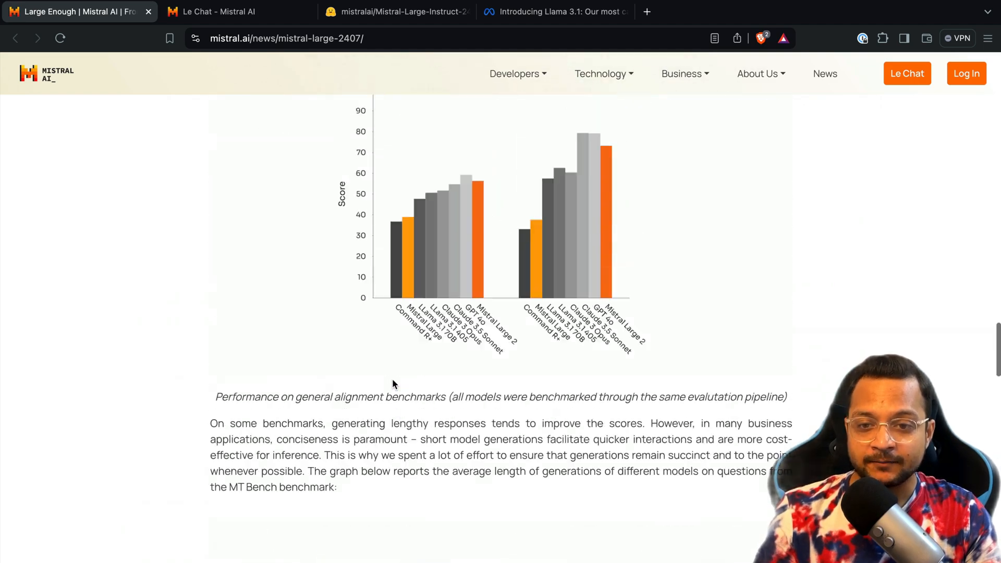
scroll(392, 378, "up", 3)
scroll(392, 379, "up", 4)
scroll(392, 379, "up", 4)
scroll(392, 378, "up", 4)
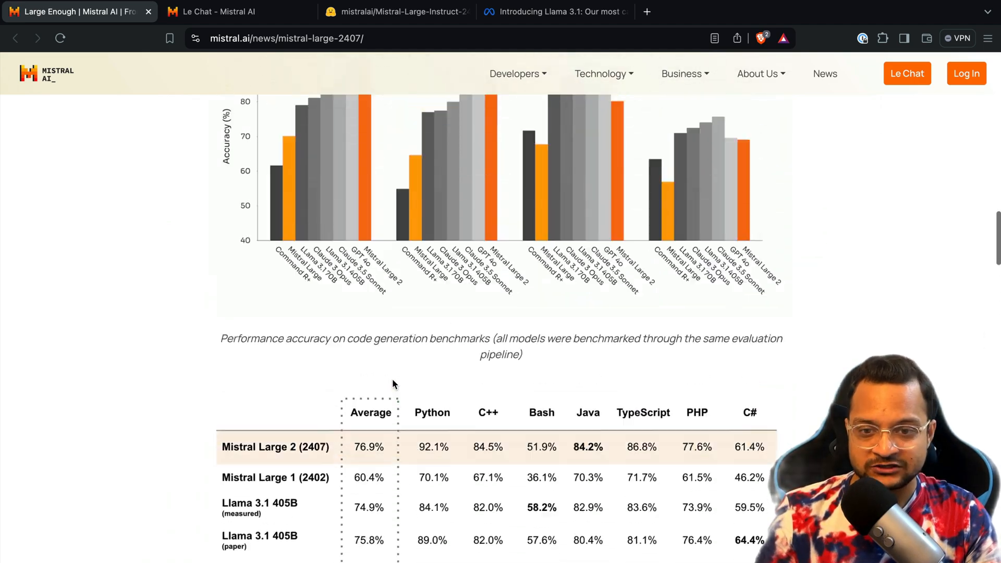
scroll(392, 378, "up", 5)
scroll(391, 378, "up", 5)
scroll(391, 378, "down", 4)
scroll(488, 227, "up", 1)
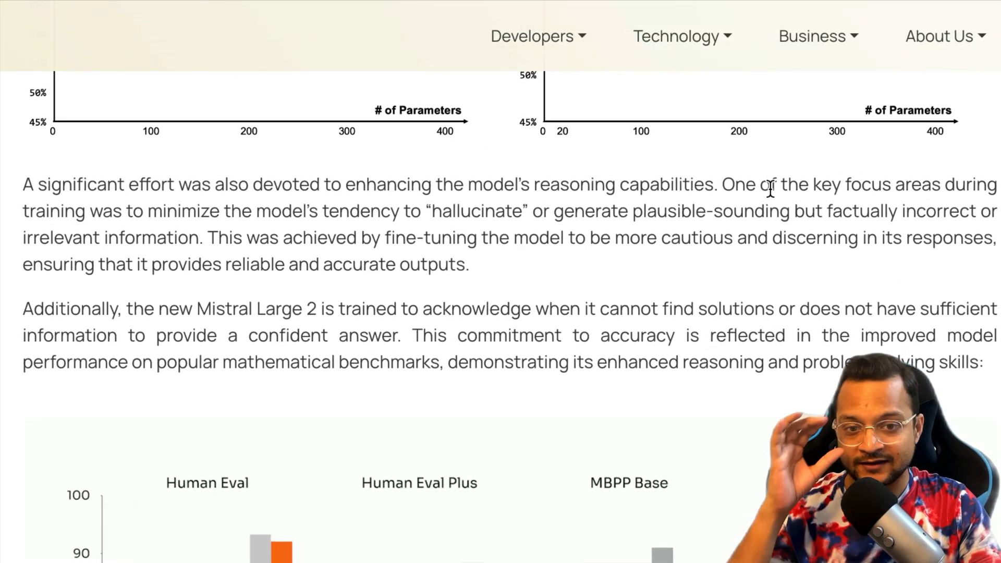
left_click_drag(847, 188, 222, 207)
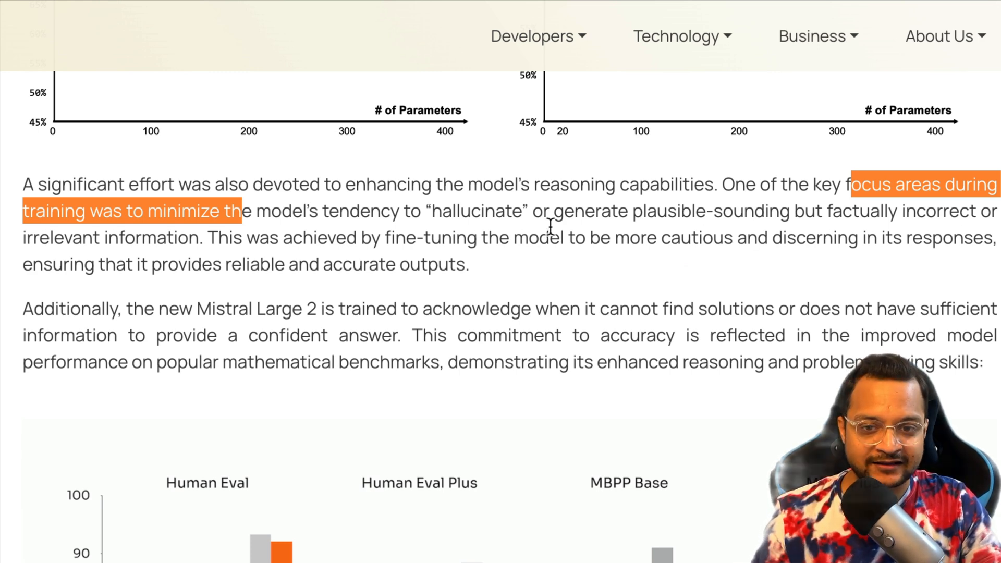
left_click_drag(552, 213, 617, 217)
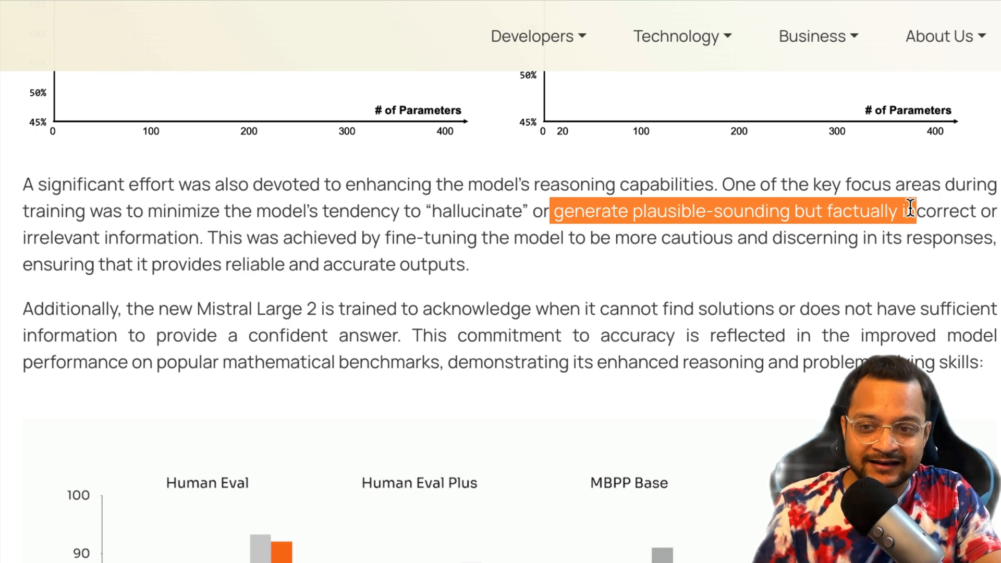
mouse_move(922, 205)
left_mouse_down()
mouse_move(457, 232)
mouse_move(201, 227)
left_mouse_up()
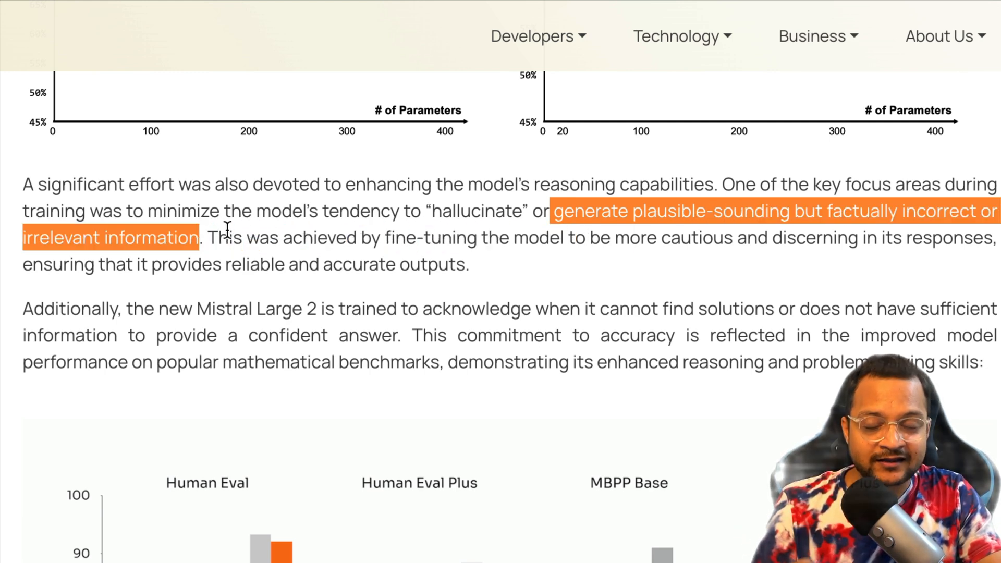
left_click(532, 287)
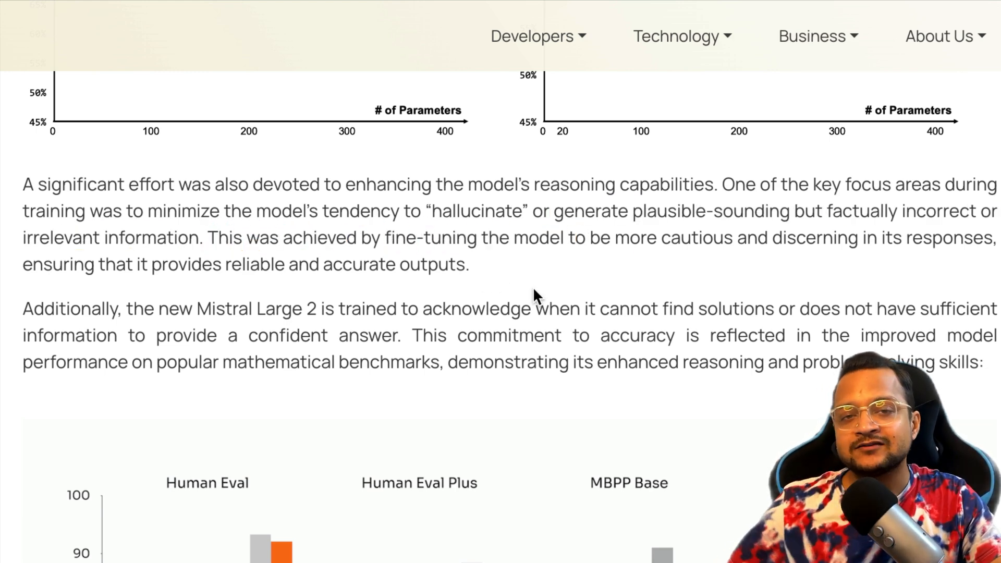
scroll(532, 287, "down", 1)
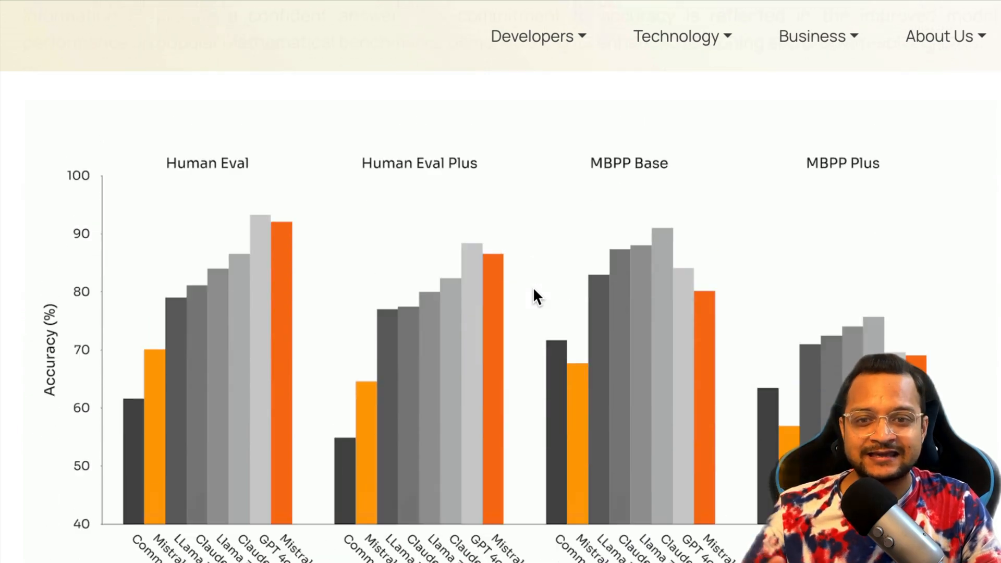